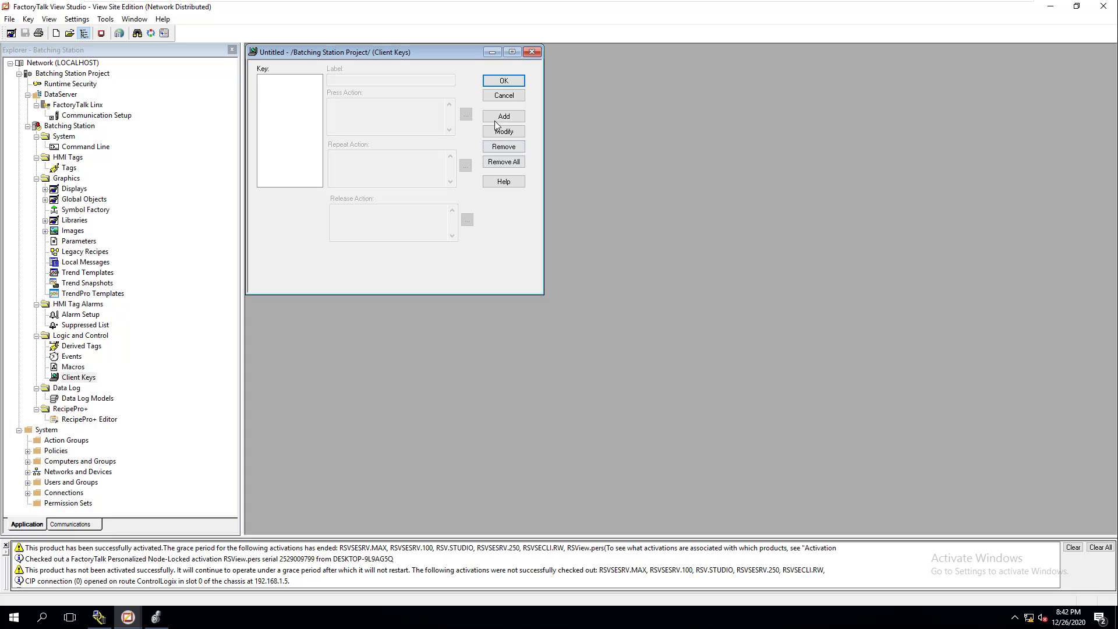
Step: Add a client key for Q with both the Control and Shift modifiers
left_click_drag(452, 53, 539, 111)
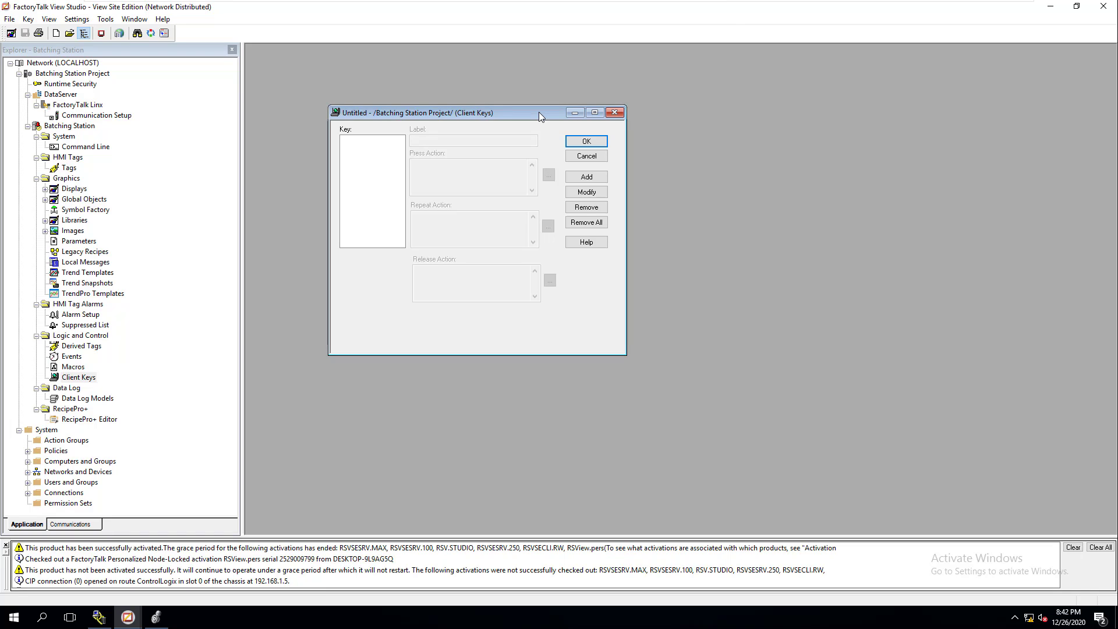
left_click(592, 176)
left_click_drag(146, 83, 631, 252)
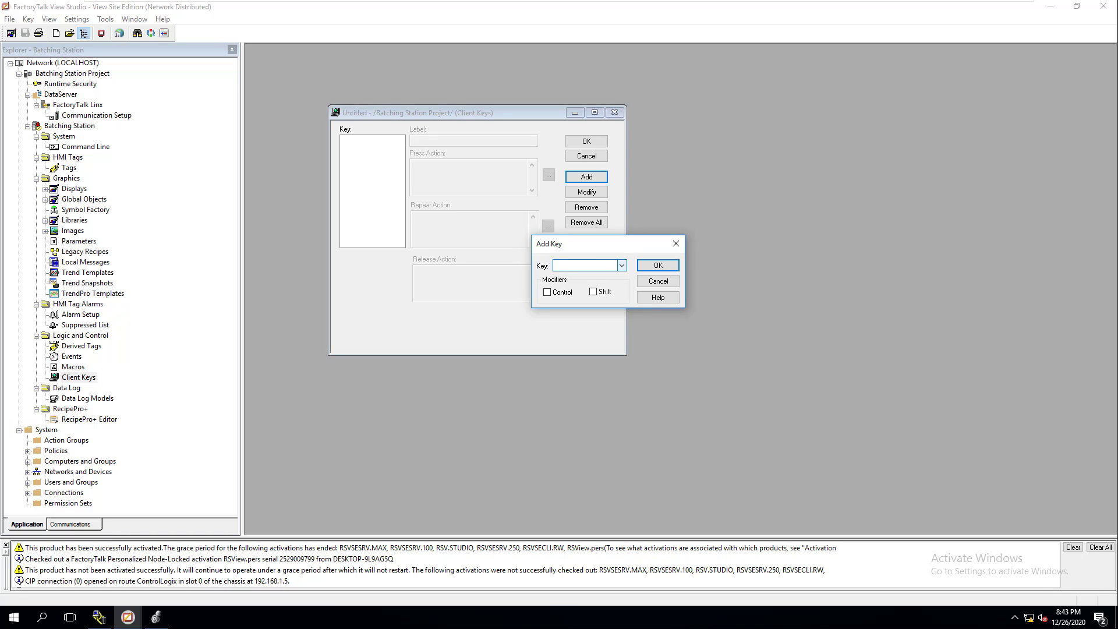
left_click(621, 265)
scroll(584, 408, "down", 4)
scroll(584, 384, "up", 4)
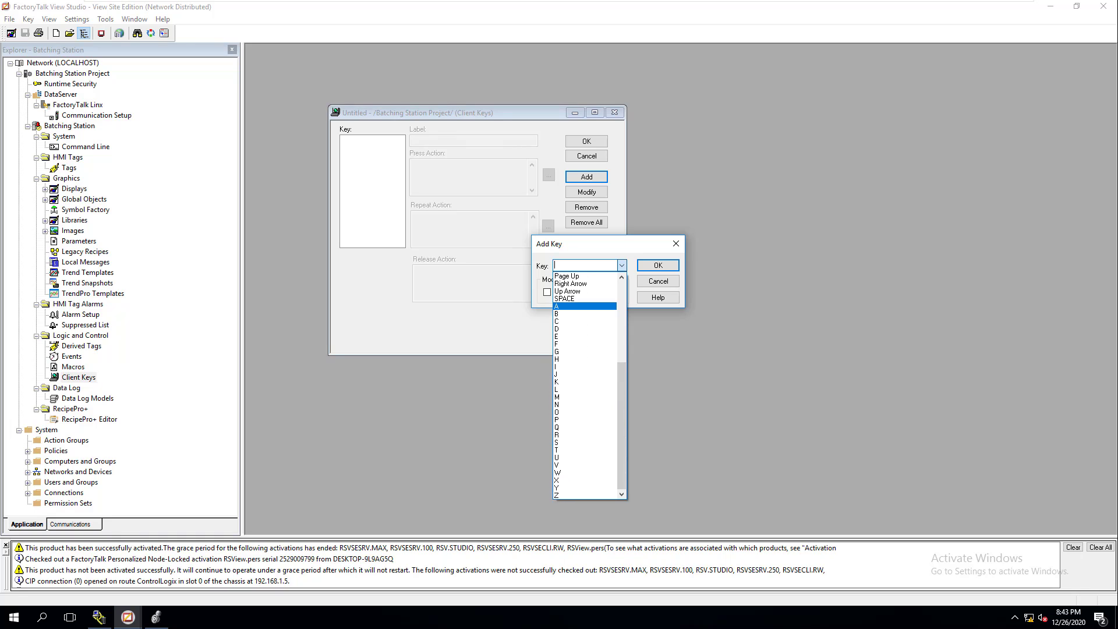
scroll(584, 349, "up", 1)
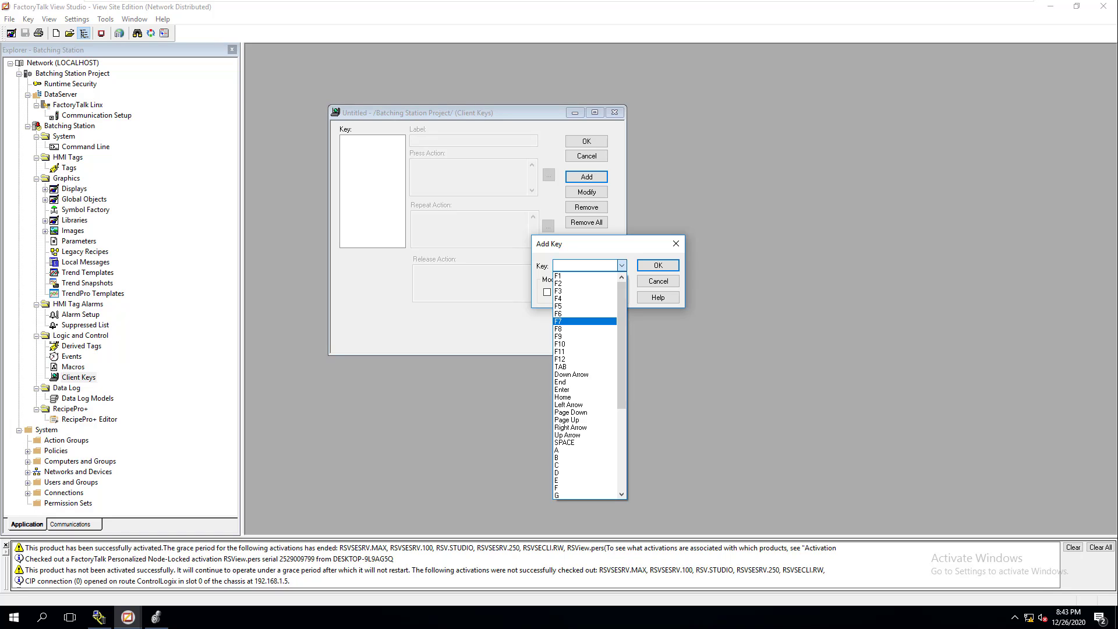
scroll(584, 384, "down", 6)
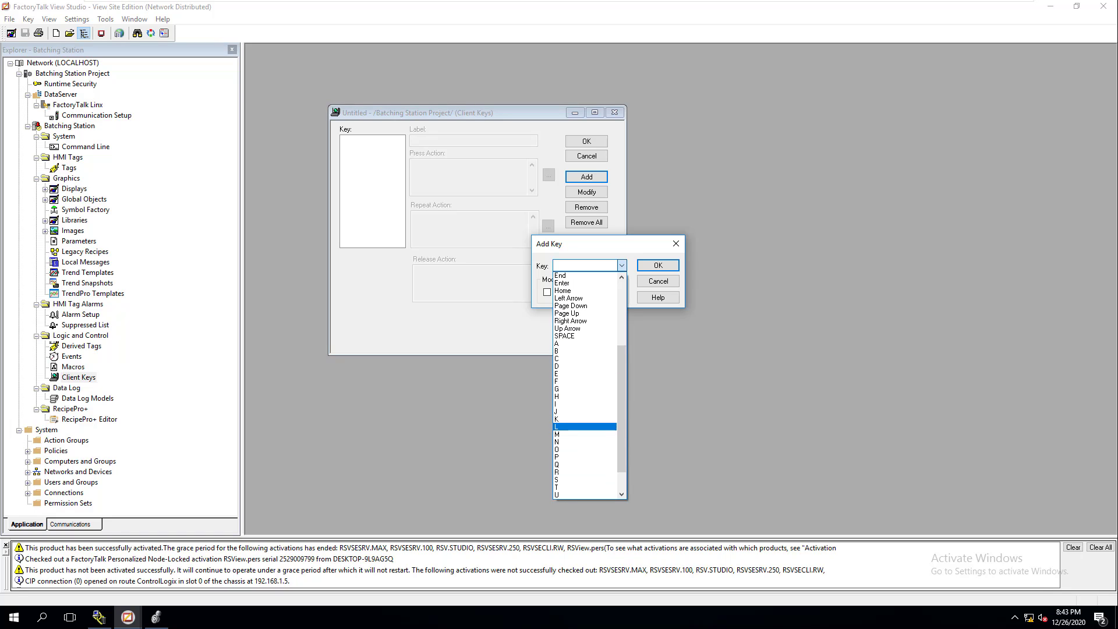
left_click(584, 435)
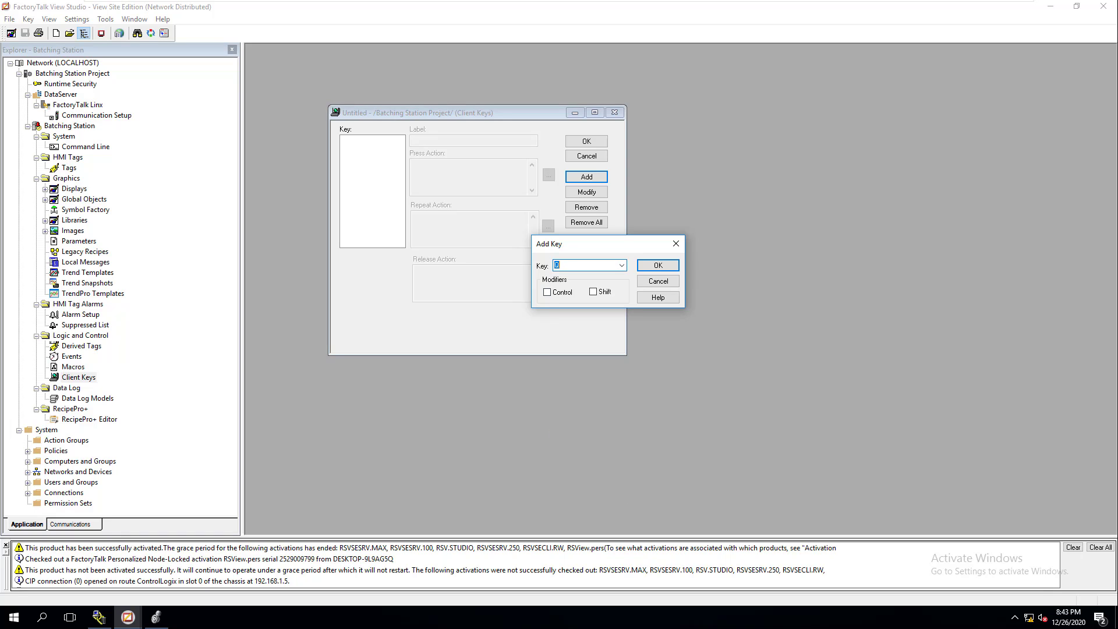
left_click(547, 292)
left_click(593, 291)
left_click(657, 265)
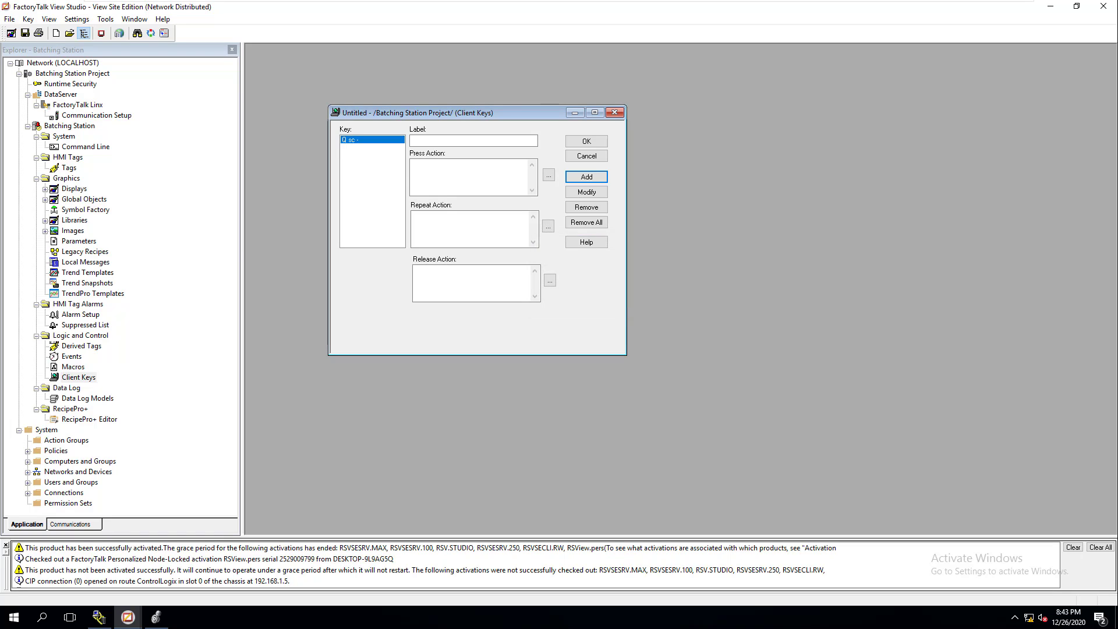
Step: Review the Q key's modifier settings, keep them, and label the key "Close Client"
left_click(473, 140)
left_click(586, 191)
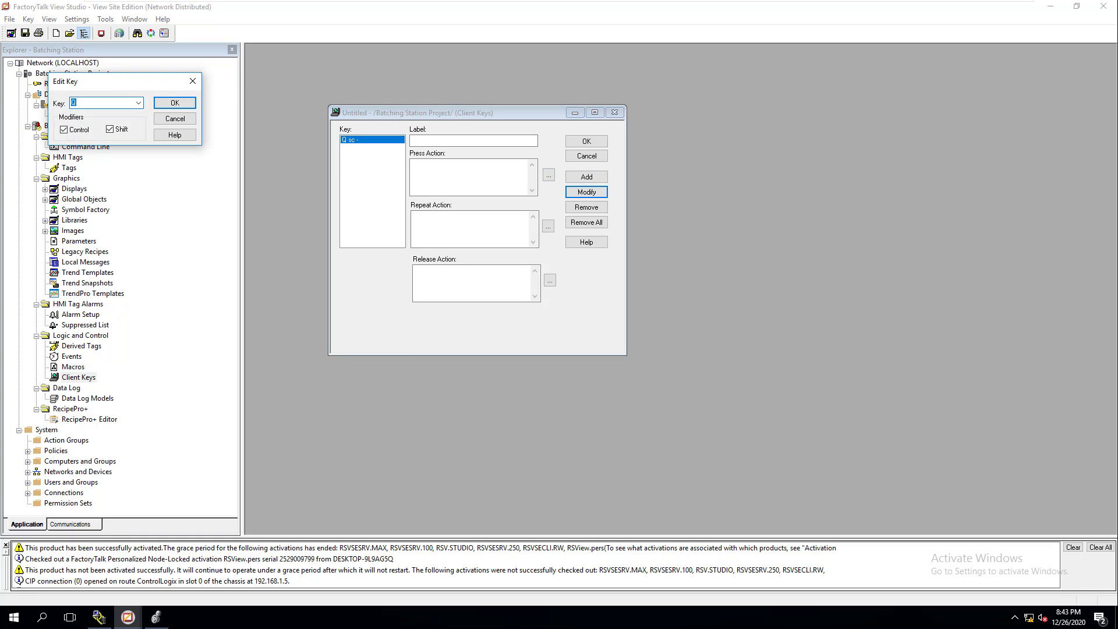
left_click_drag(117, 84, 582, 269)
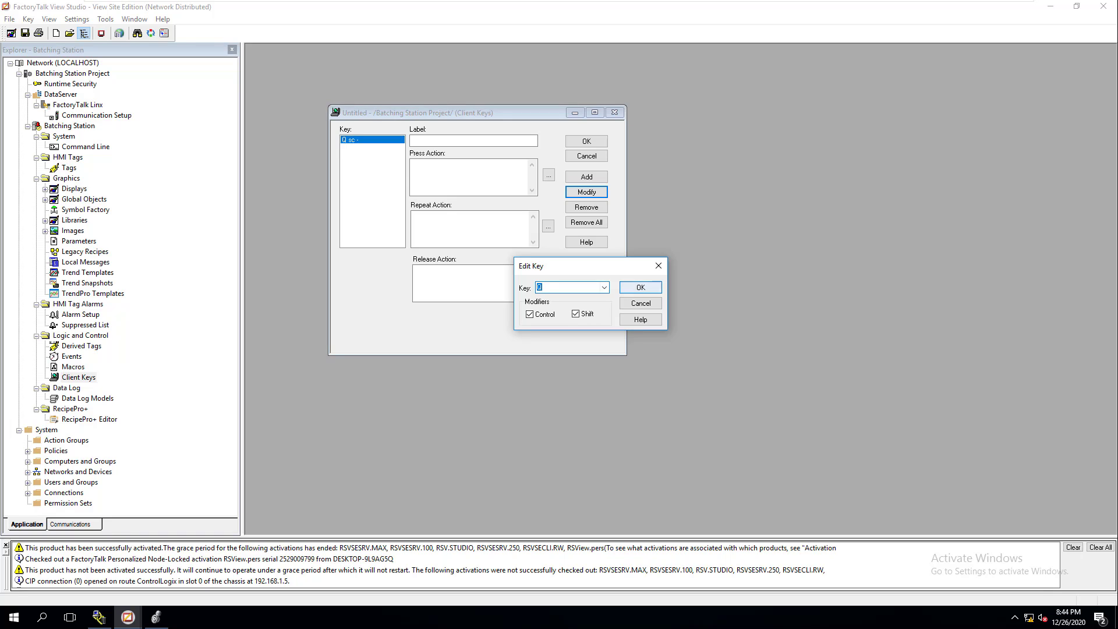
key("Return")
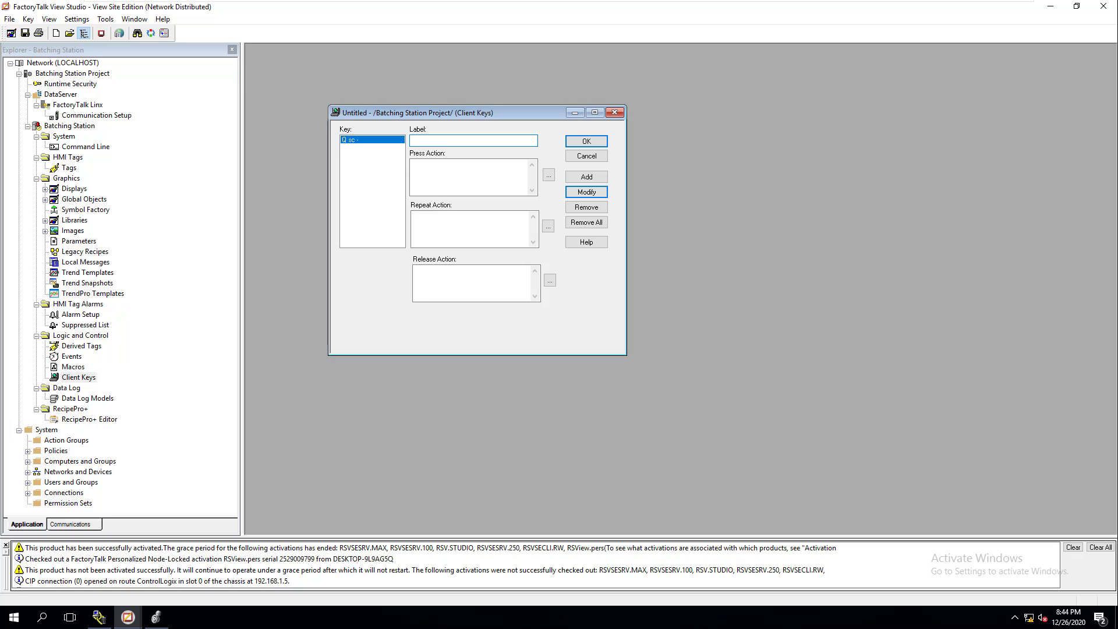
type("Close Client")
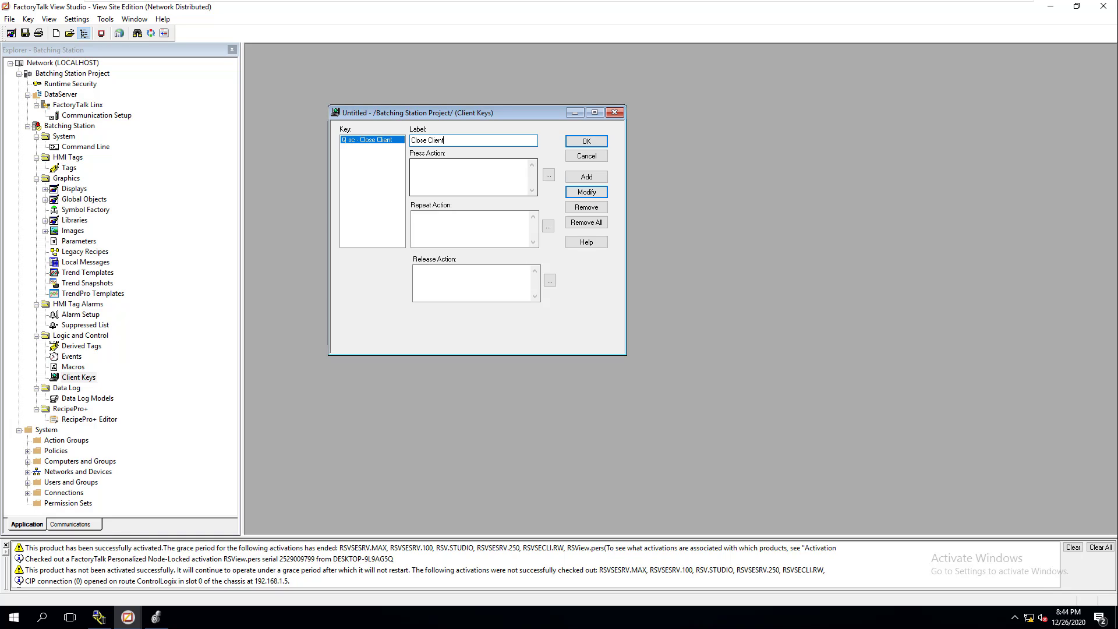
Step: Open the Command Wizard for the Close Client key's press action and place it beside the key definition
key("Tab")
key("Tab")
key("Return")
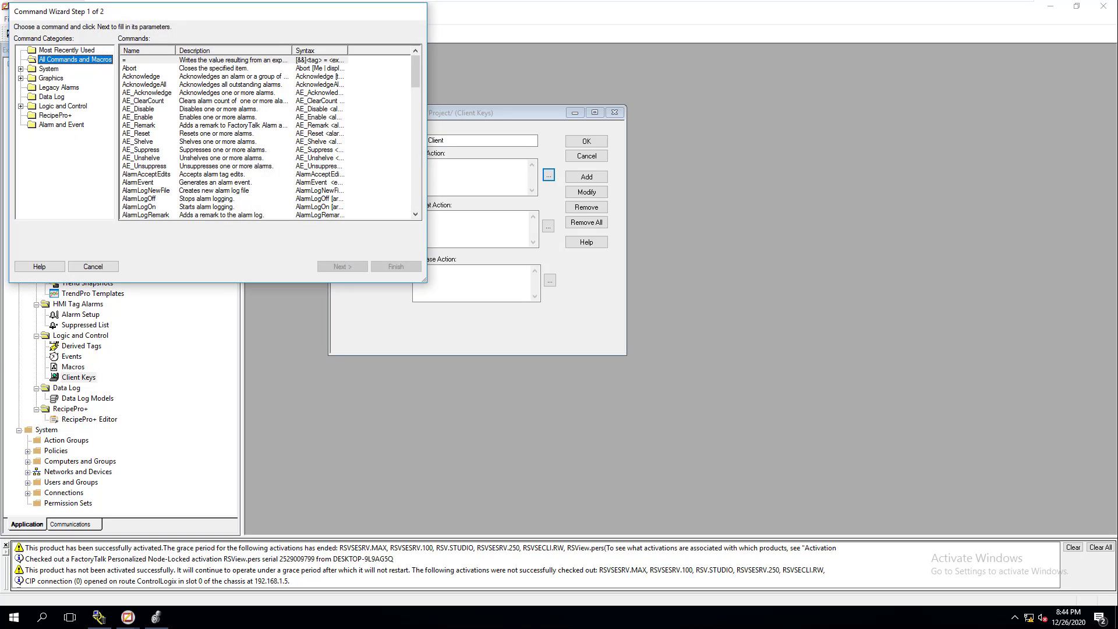
left_click_drag(231, 21, 811, 164)
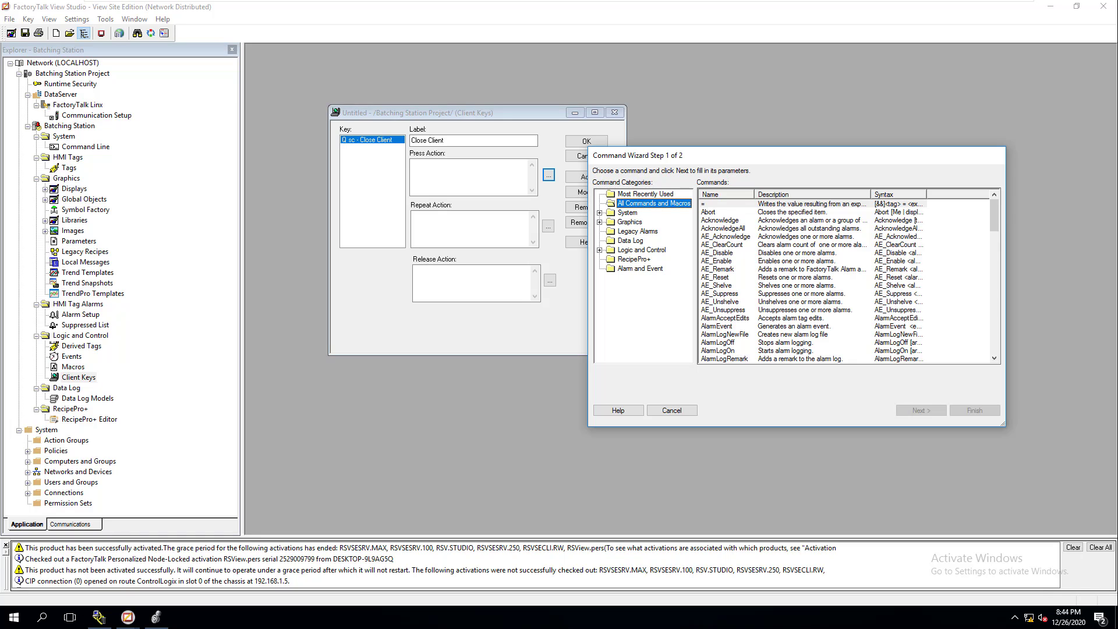
left_click_drag(714, 163, 757, 139)
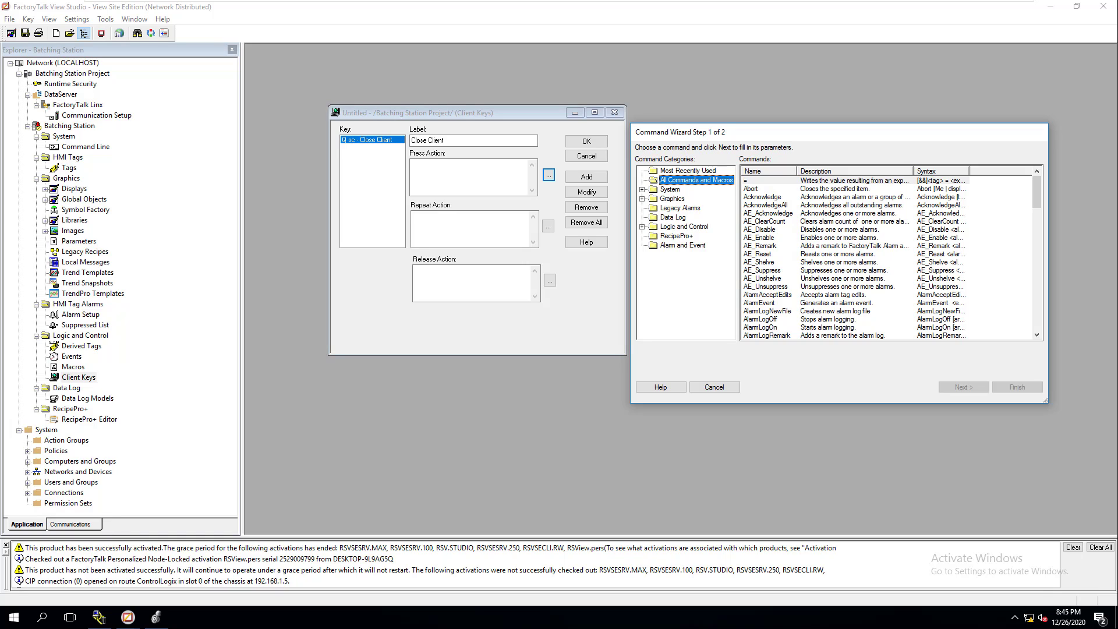
left_click(642, 199)
left_click(652, 207)
left_click(696, 217)
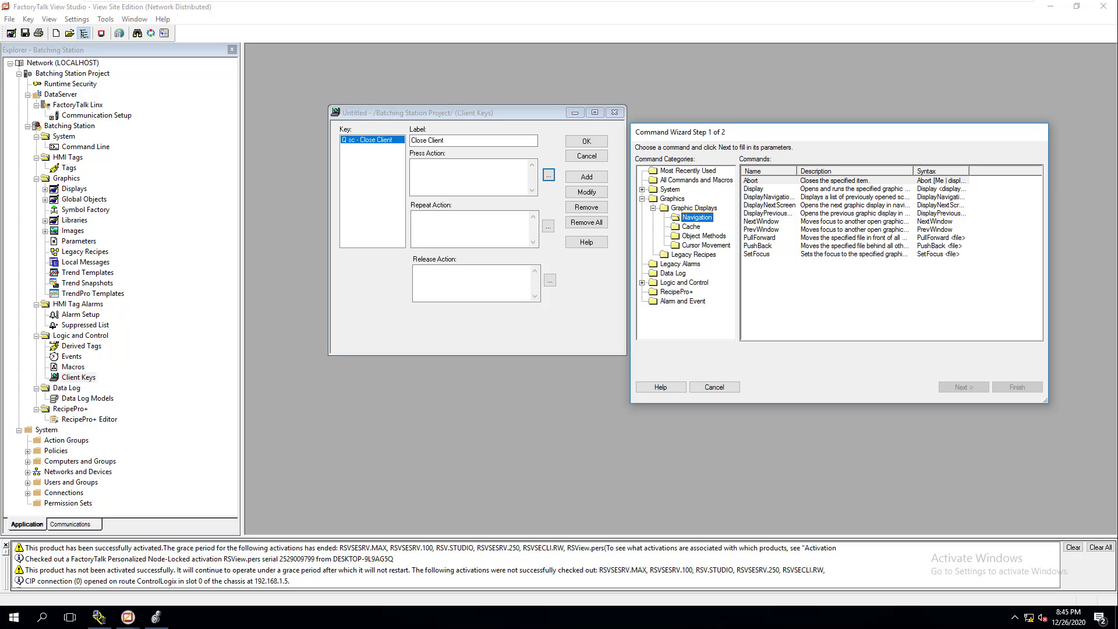
left_click(642, 199)
left_click(696, 180)
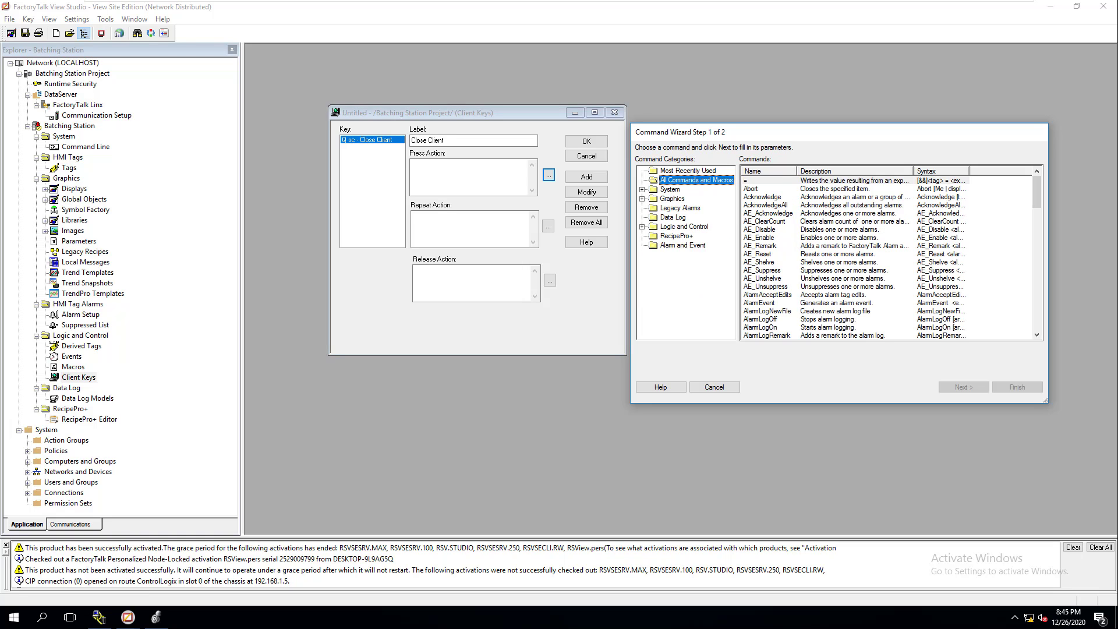
Step: Assign the DisplayClientClose command with the Current Display option as the key's press action
scroll(888, 256, "down", 9)
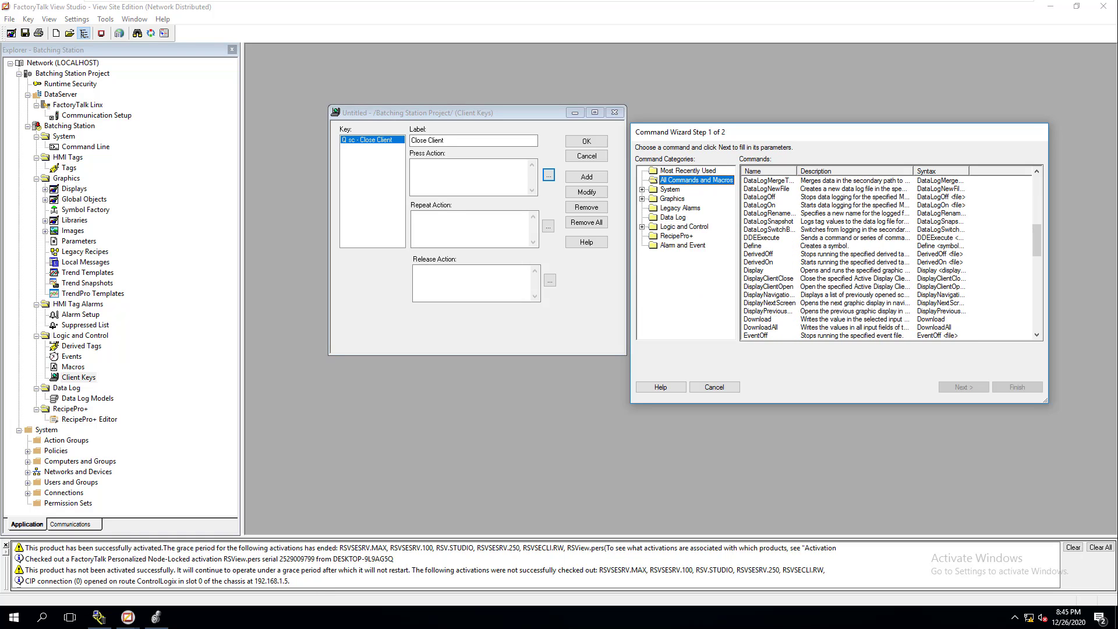
left_click(768, 205)
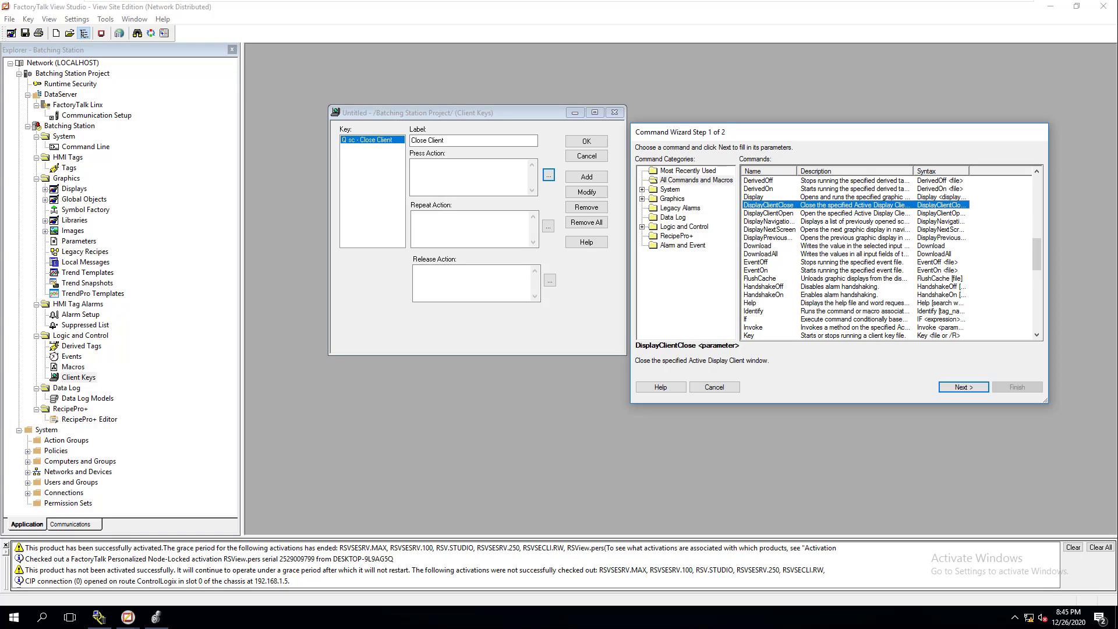
left_click(963, 387)
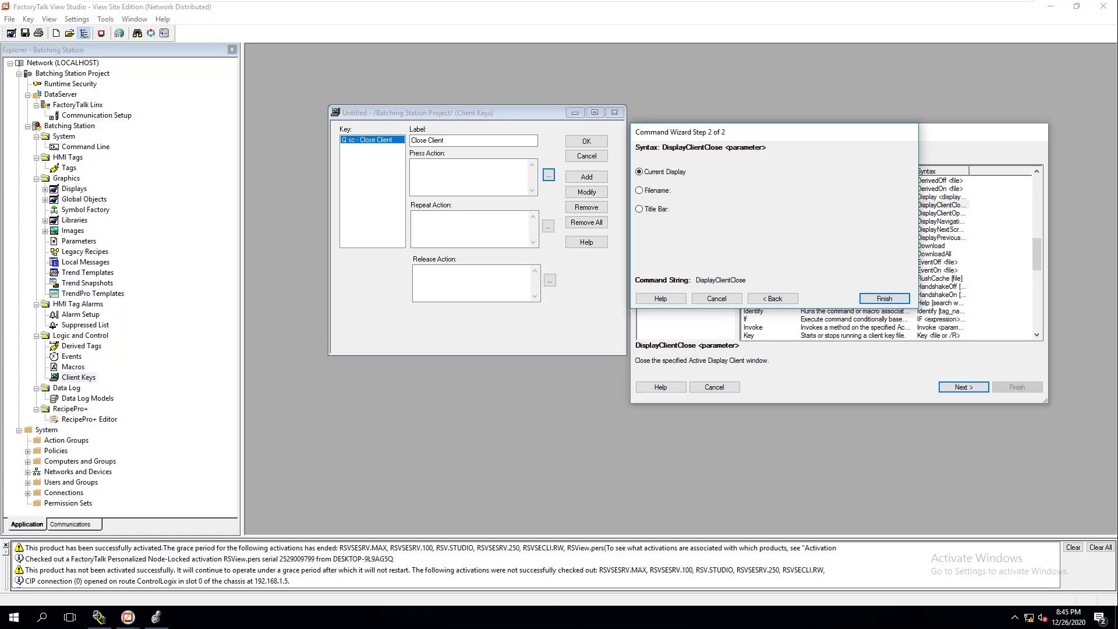
left_click(884, 298)
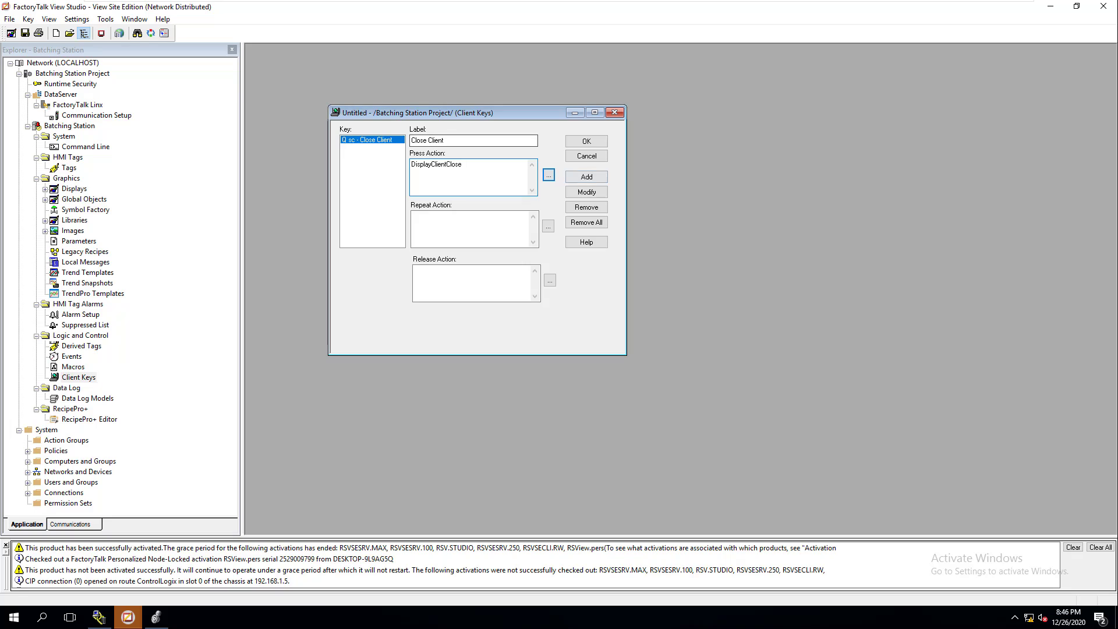
Step: Confirm the client key definition and save it as a component named "Close HMI Client"
key("Return")
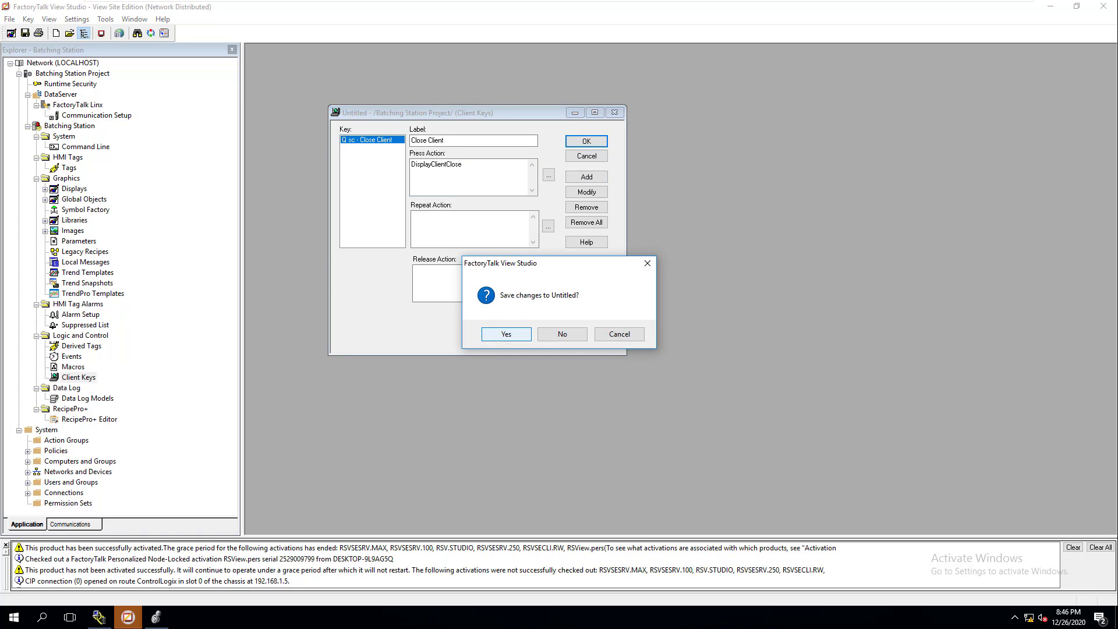
key("Return")
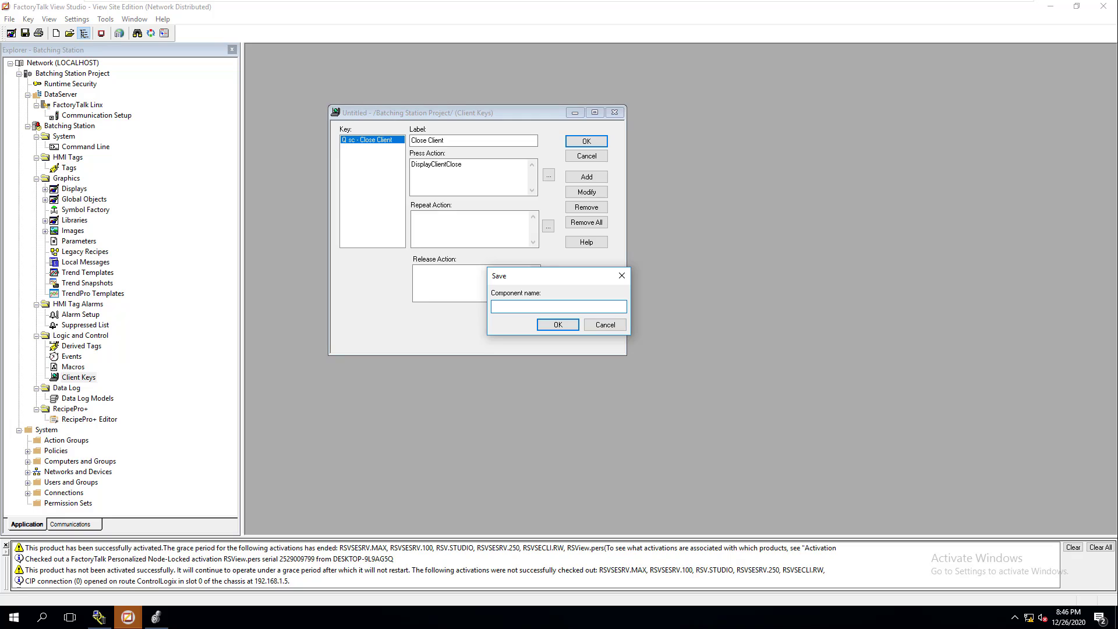
type("Close HMI Client")
key("Return")
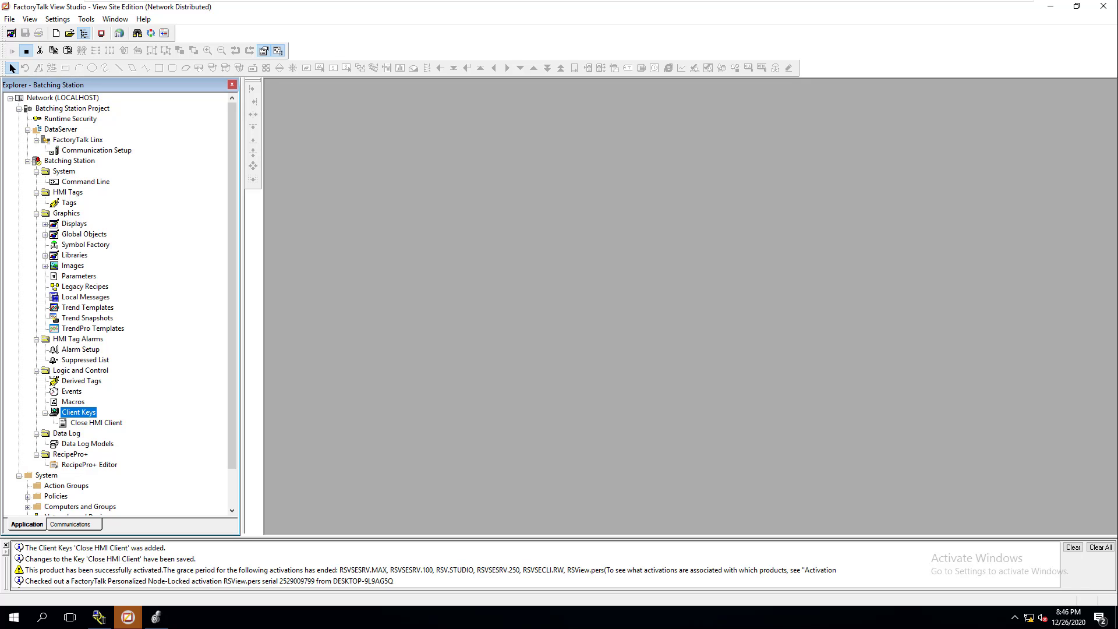
Step: Reopen the saved Close HMI Client component, review its key, label and press action, and close it
left_click(96, 422)
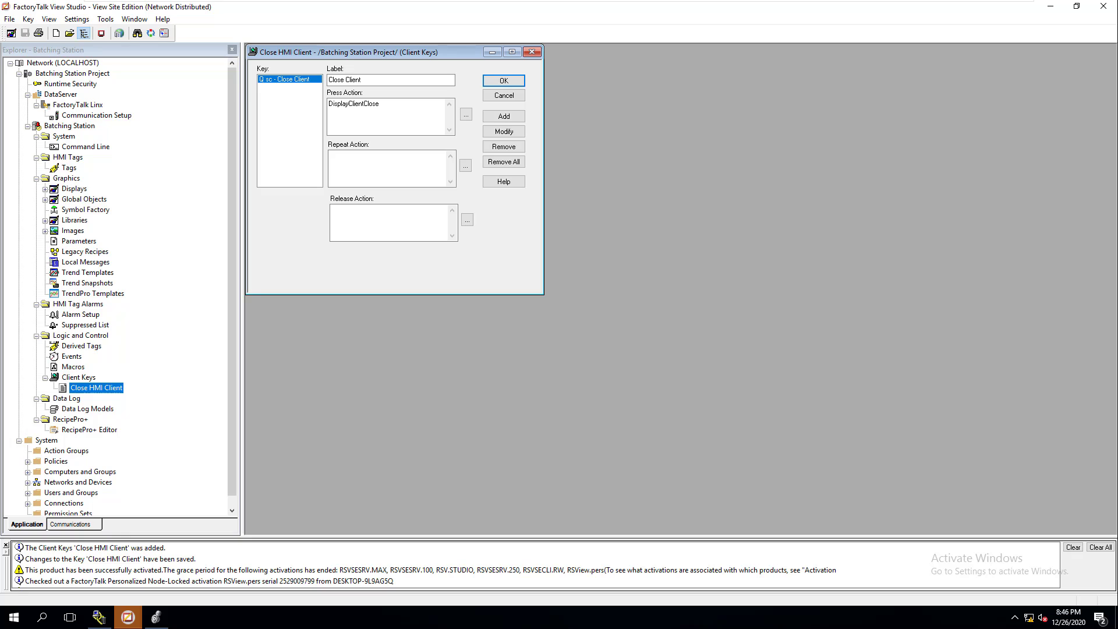
left_click_drag(349, 52, 437, 116)
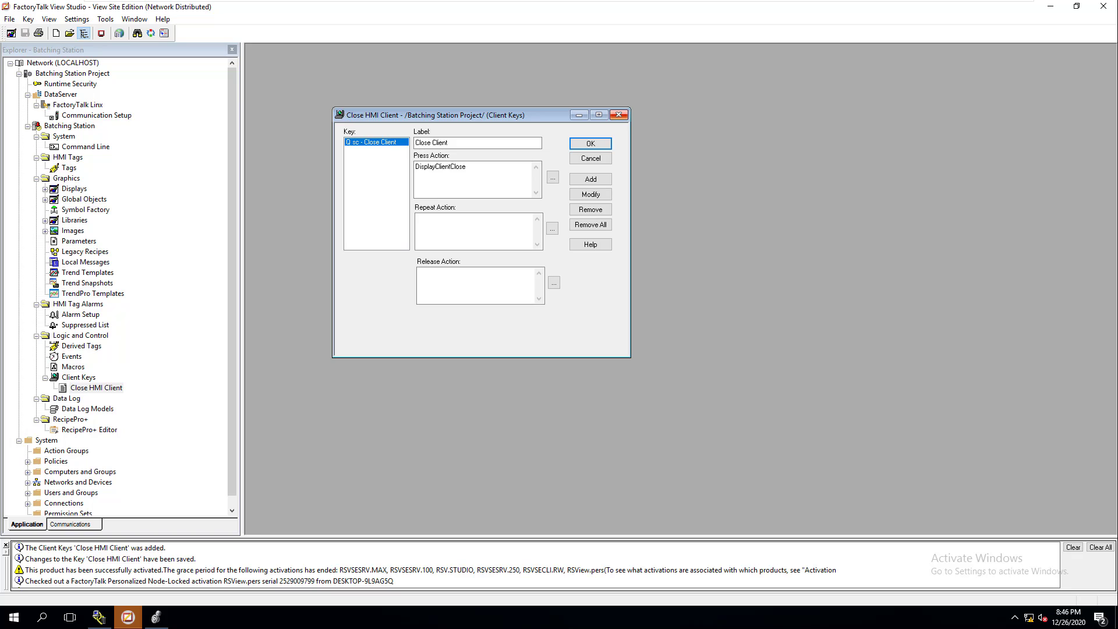
left_click(619, 114)
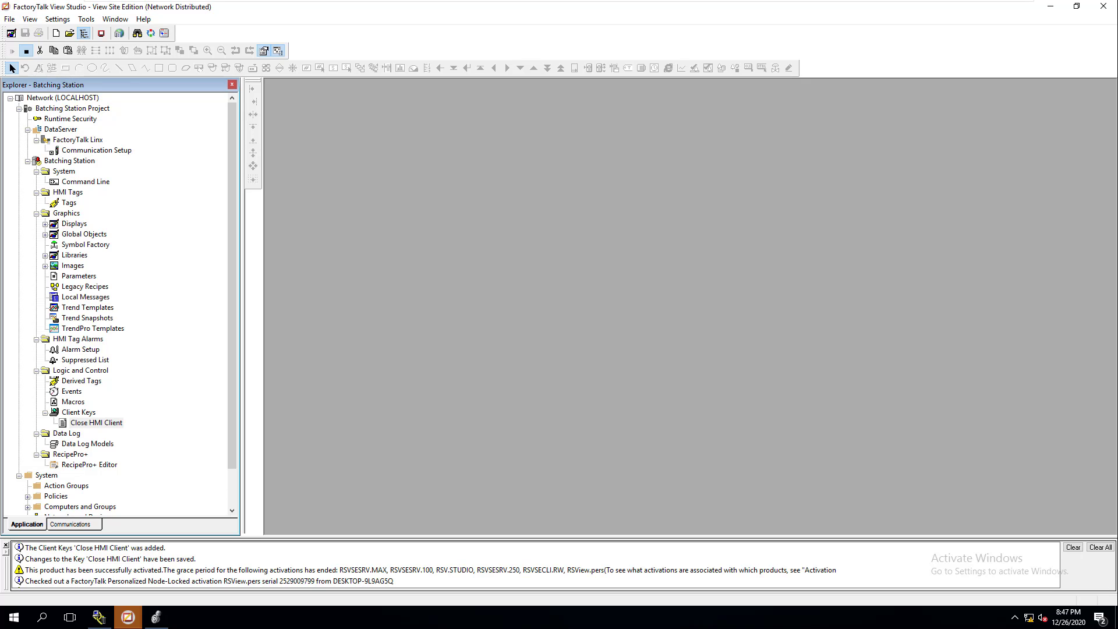
left_click(96, 423)
left_click(73, 402)
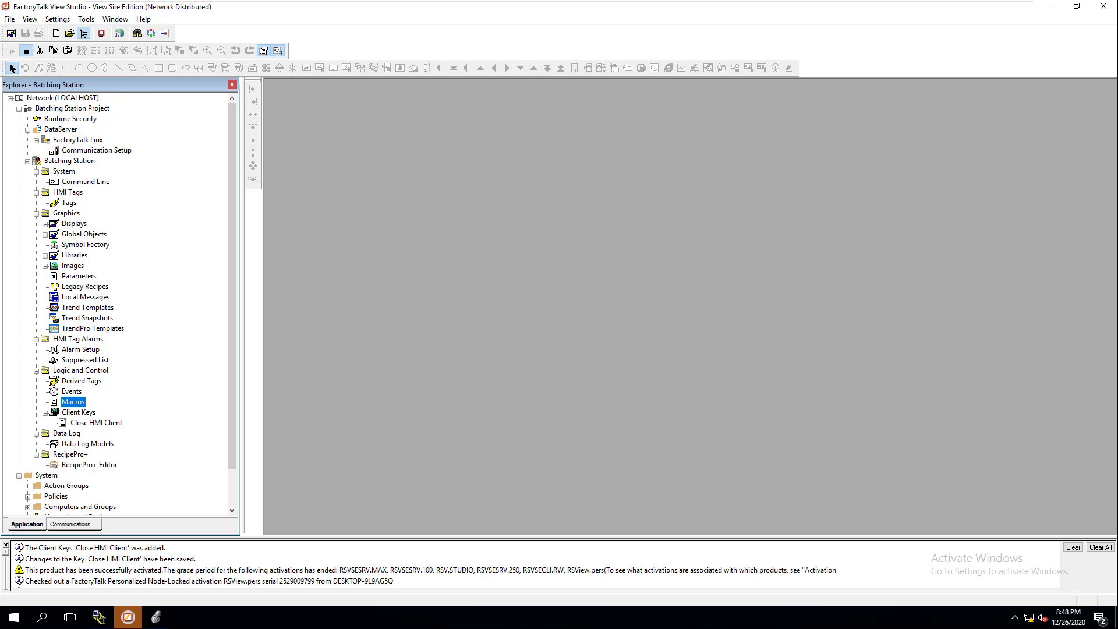
Step: Create a new graphic display in the Batching Station application
double_click(74, 224)
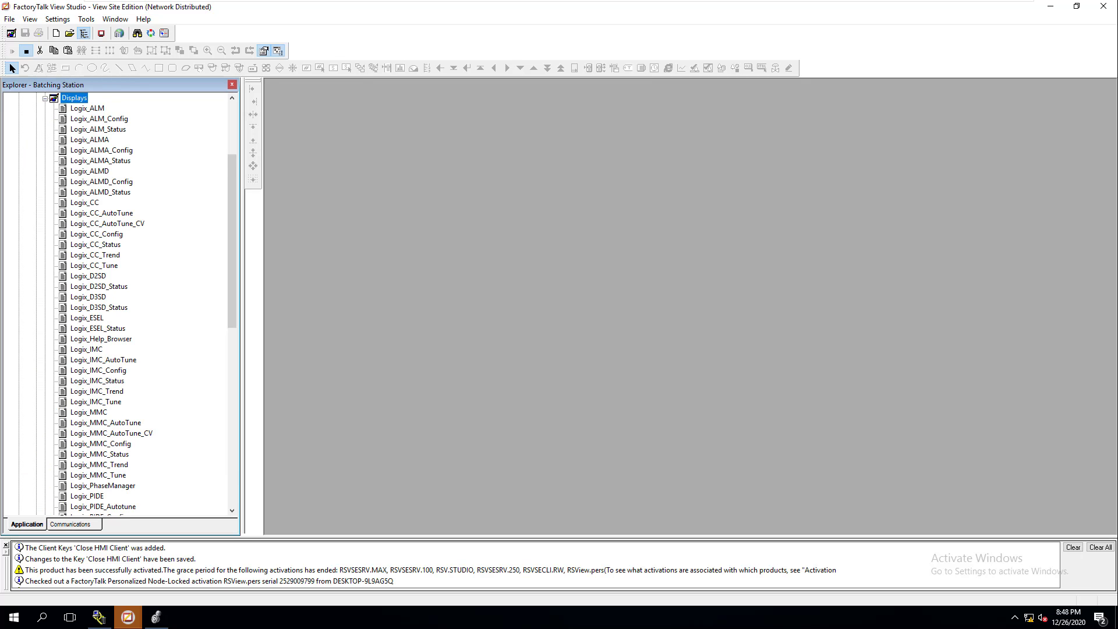
right_click(79, 98)
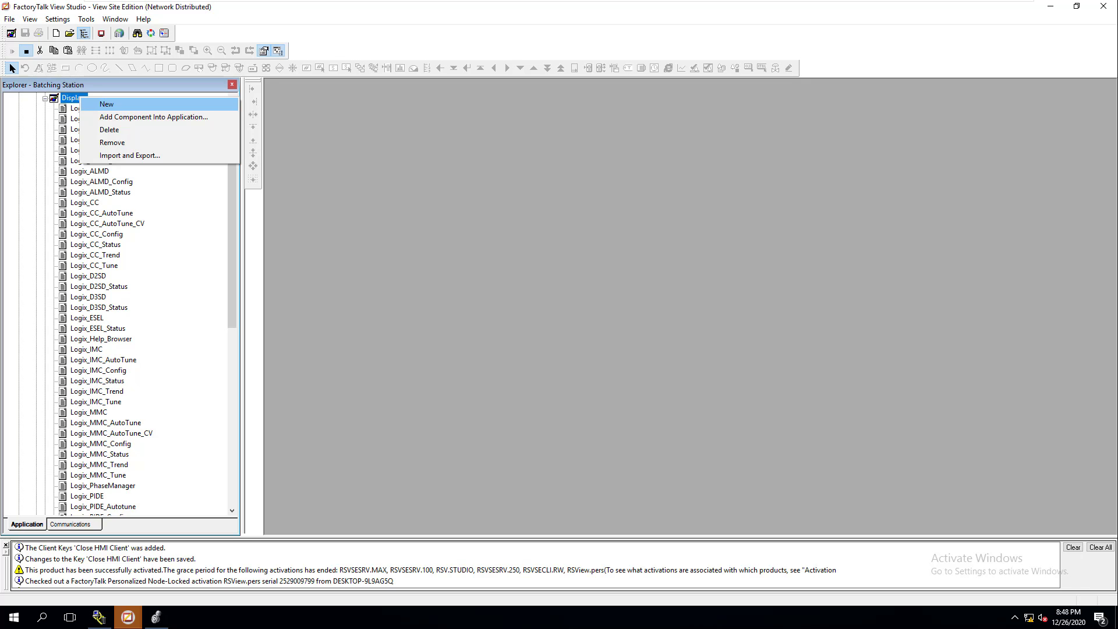
key("Return")
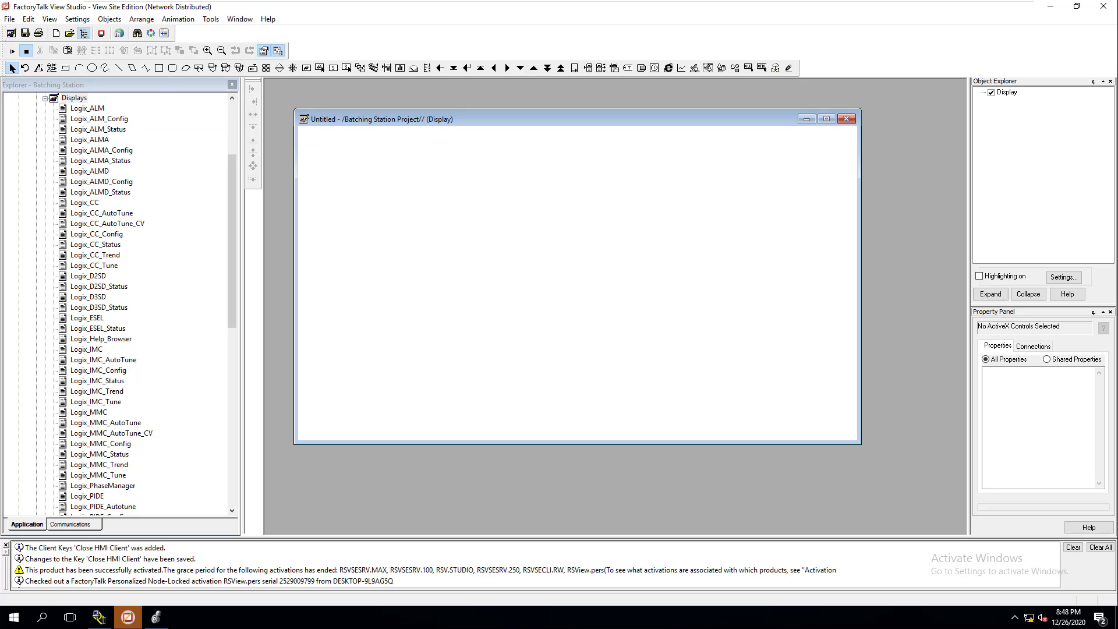
right_click(554, 187)
left_click(582, 194)
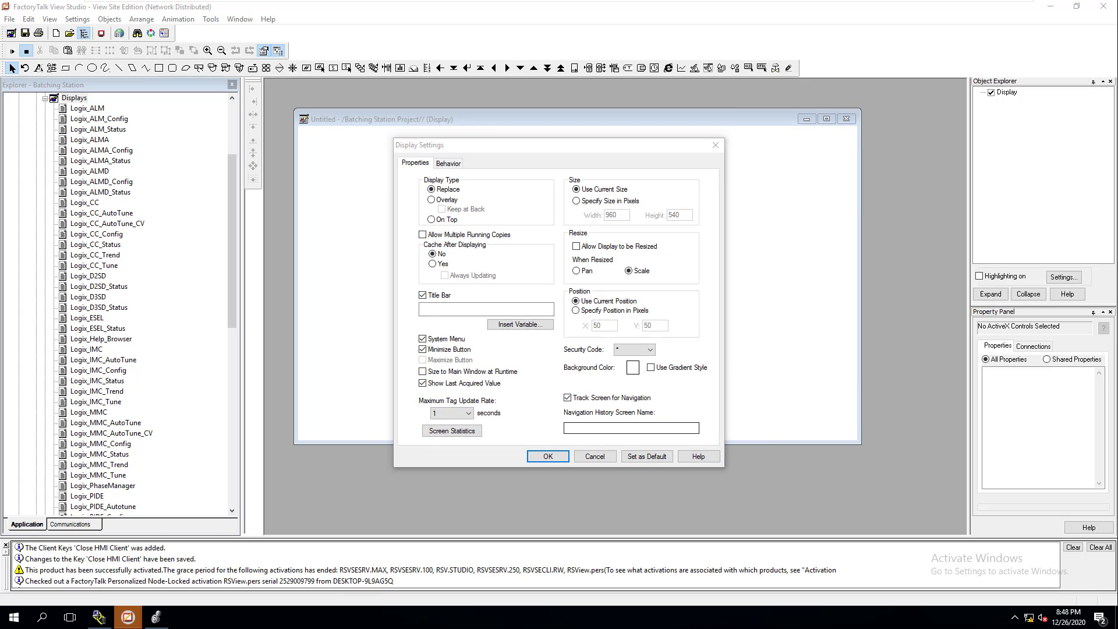
left_click(548, 456)
Step: Set the new display's background color to light gray in its display settings
right_click(510, 203)
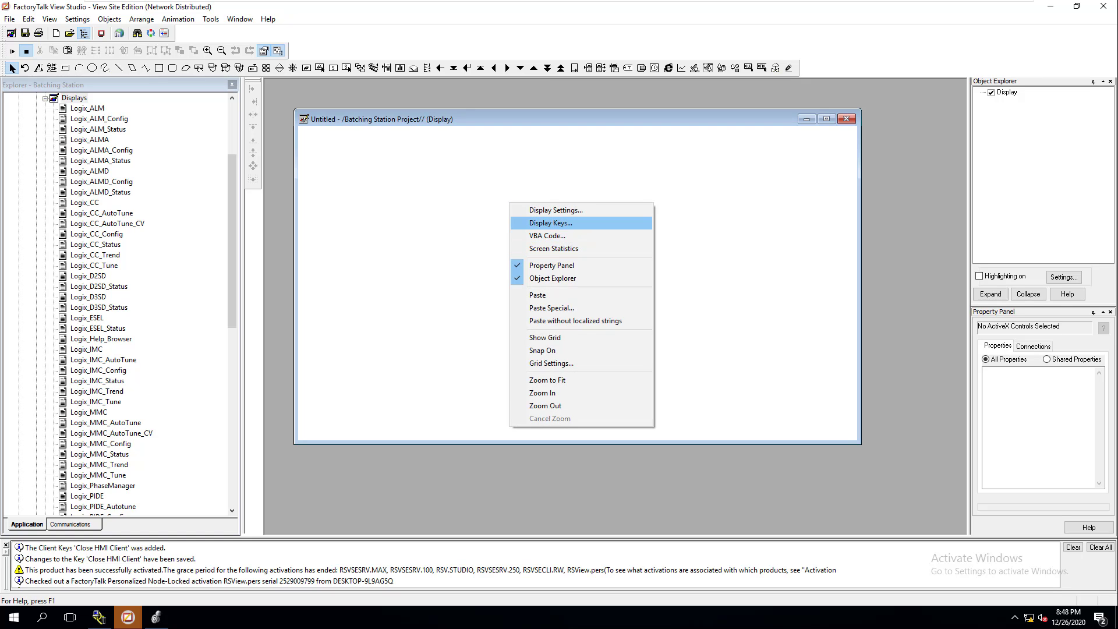
key("Return")
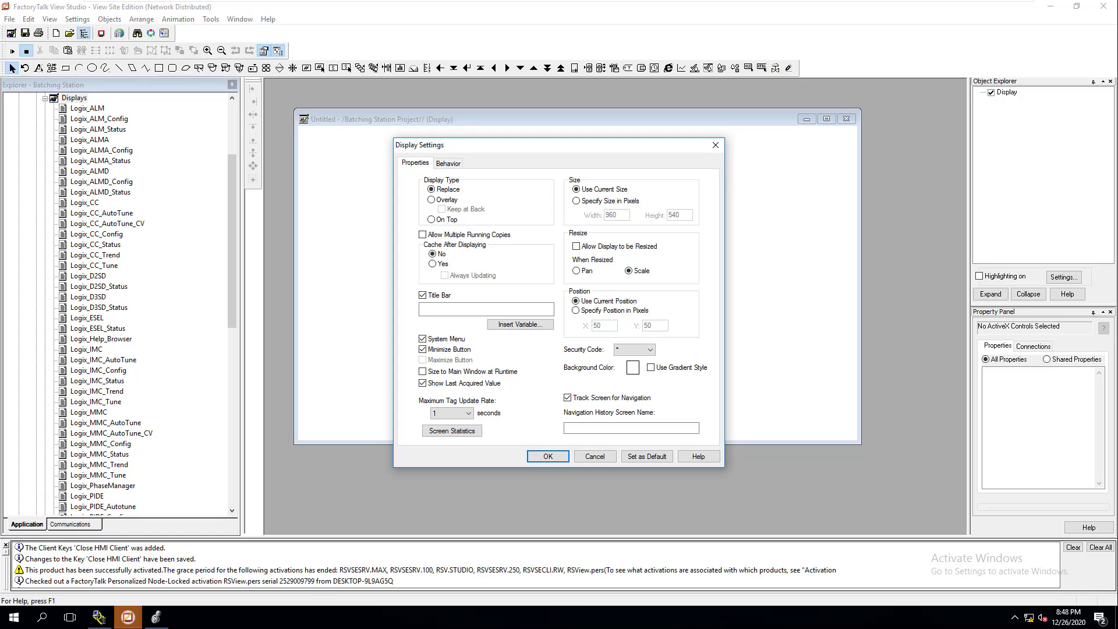
left_click(633, 367)
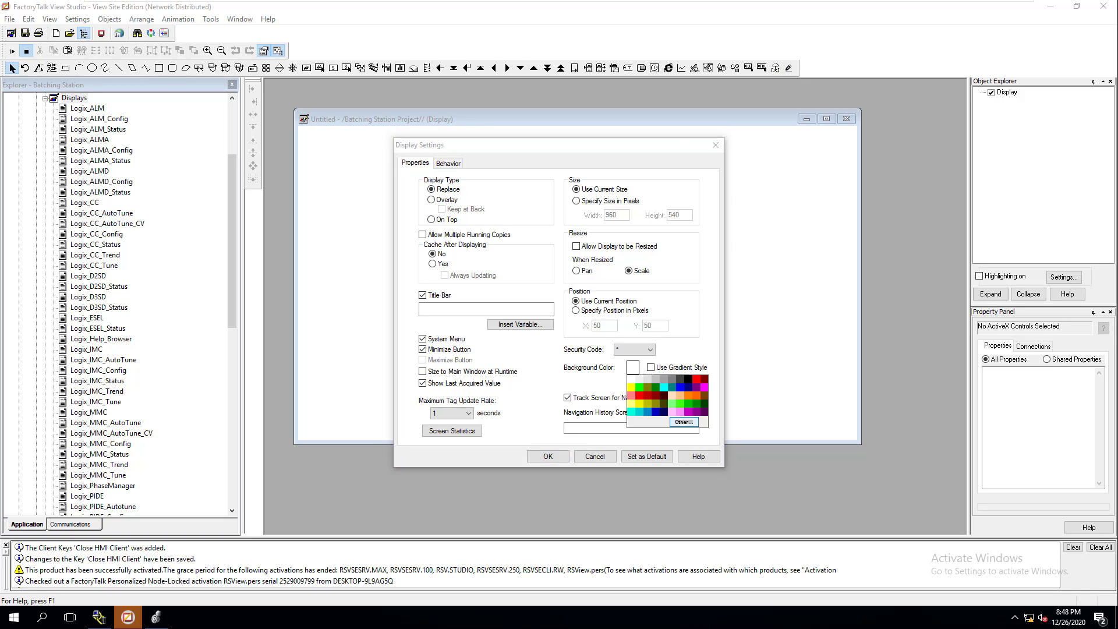
left_click(647, 379)
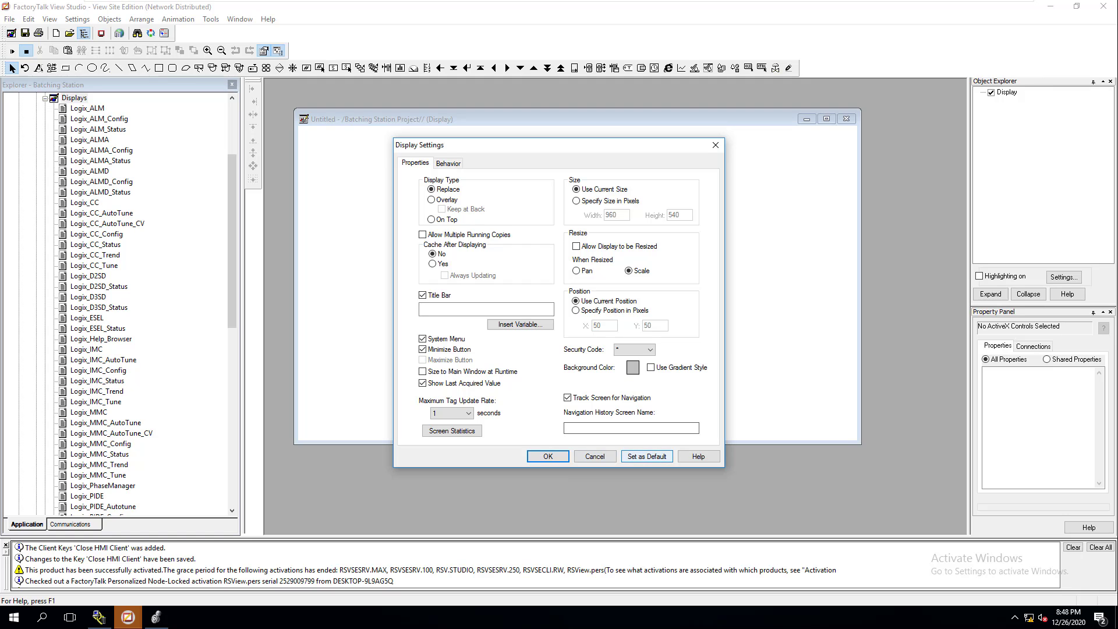
key("Return")
Step: Try specifying the display's size in pixels, return to Use Current Size and accept the display settings
right_click(445, 222)
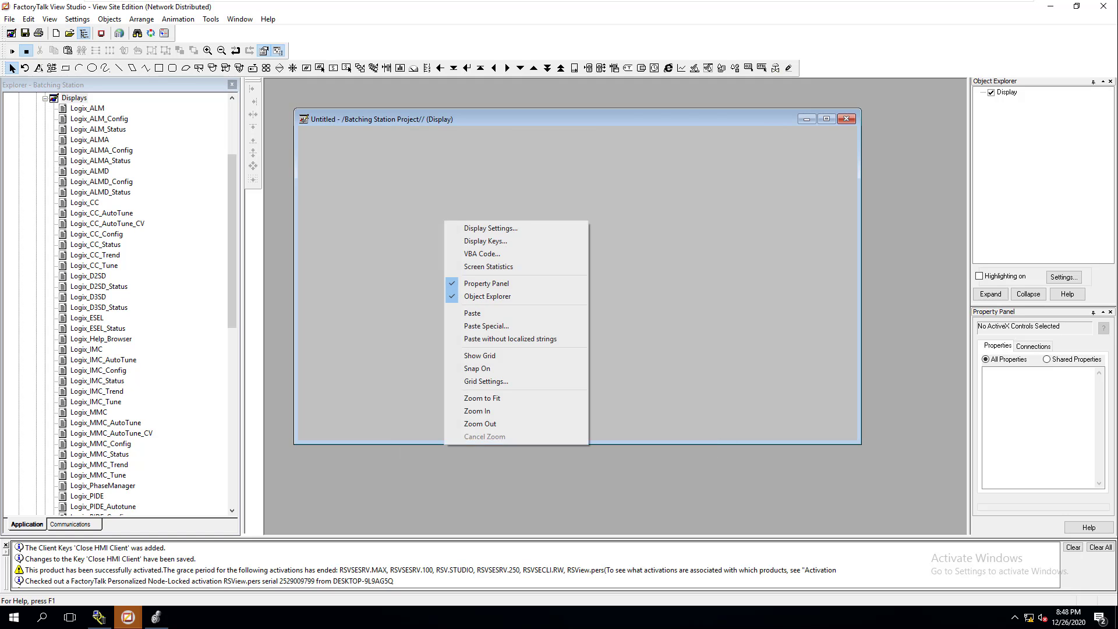
left_click(484, 228)
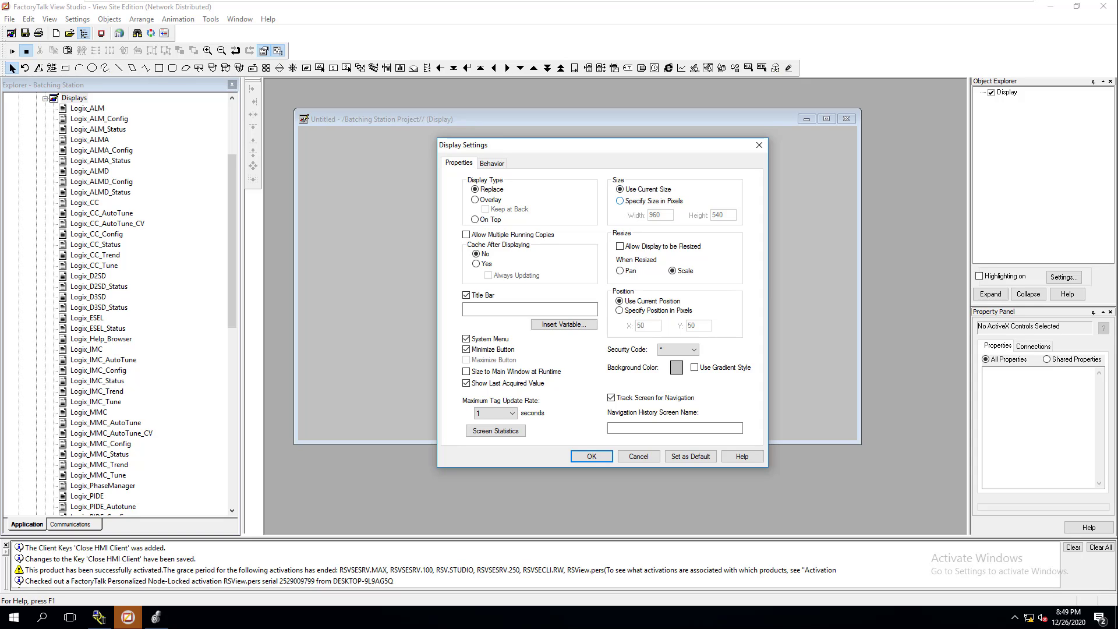
left_click(620, 200)
key("Tab")
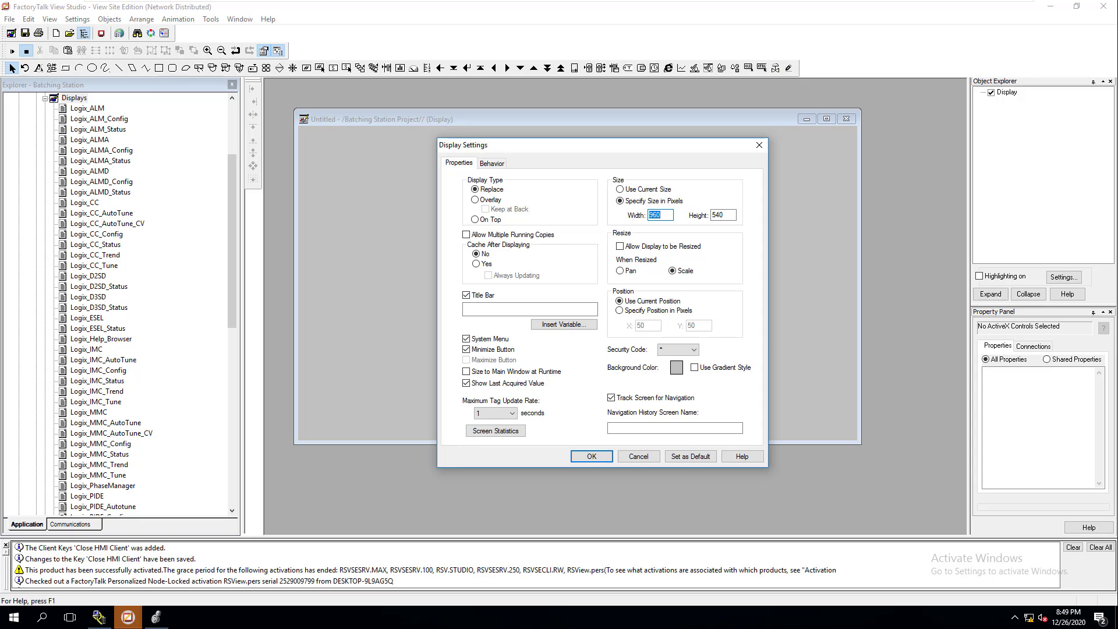
key("Tab")
left_click(620, 189)
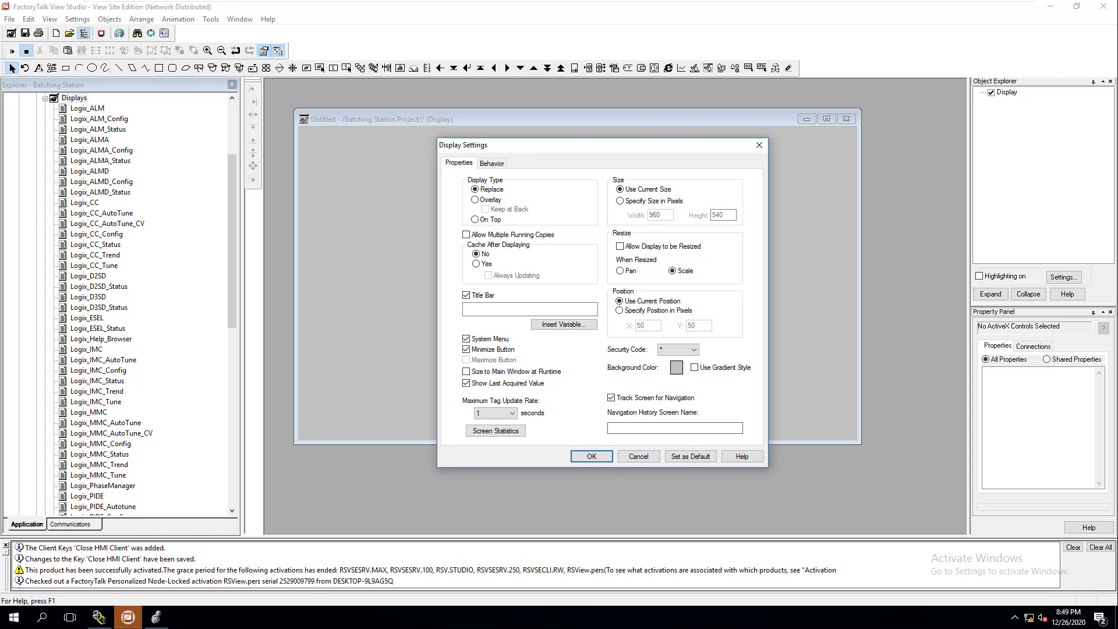
key("Return")
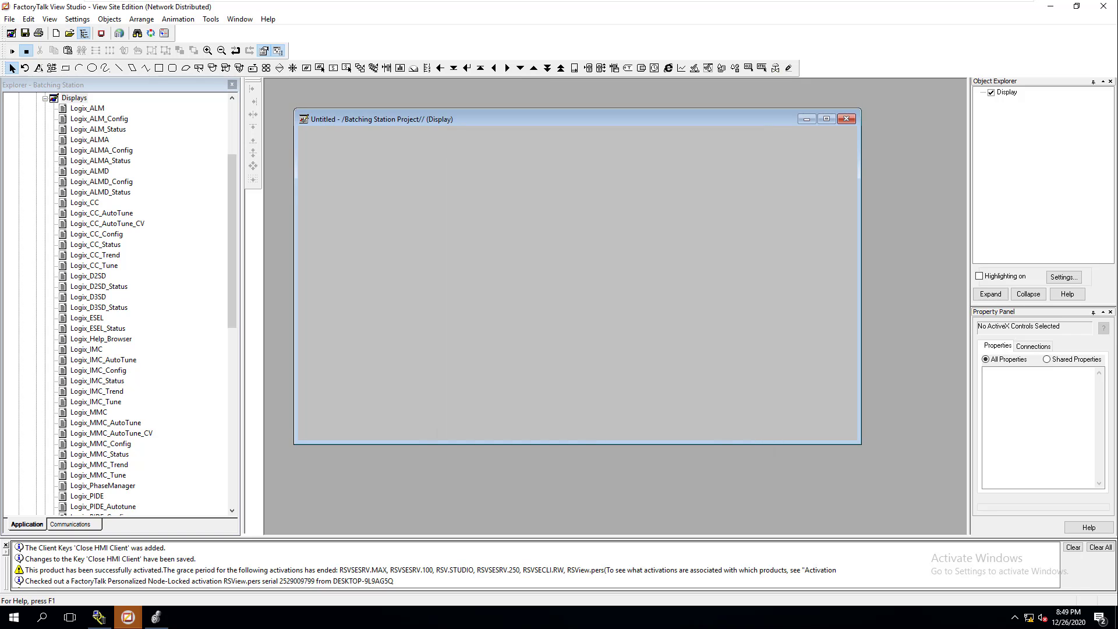
Step: Configure the display as Replace type without a title bar, with Size to Main Window at Runtime and Show Last Acquired Value enabled
right_click(579, 275)
left_click(623, 283)
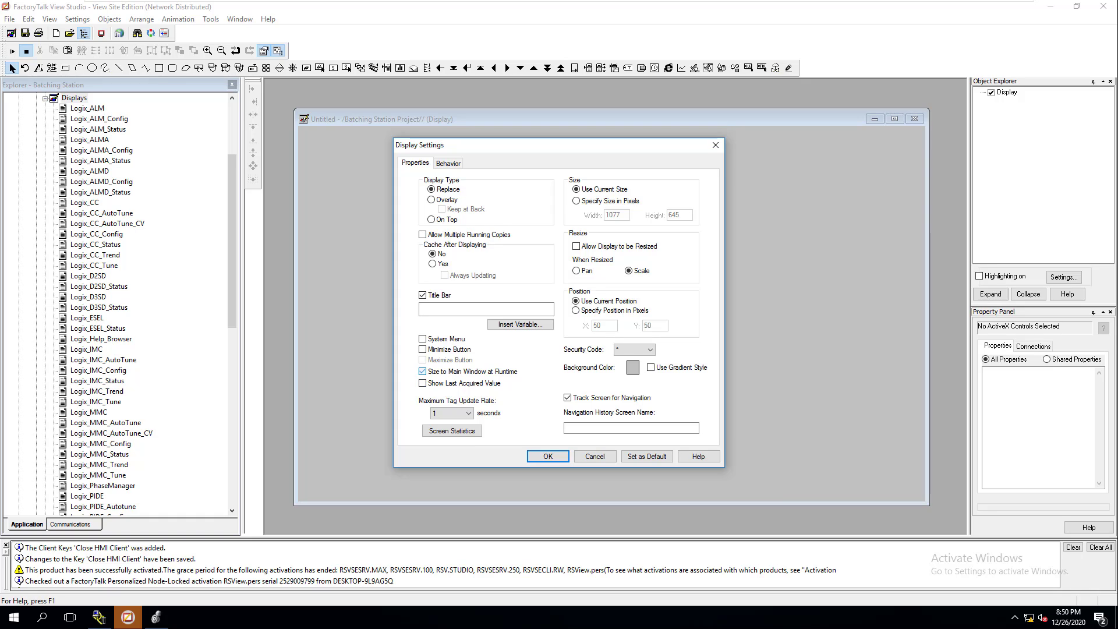
left_click(423, 383)
key("space")
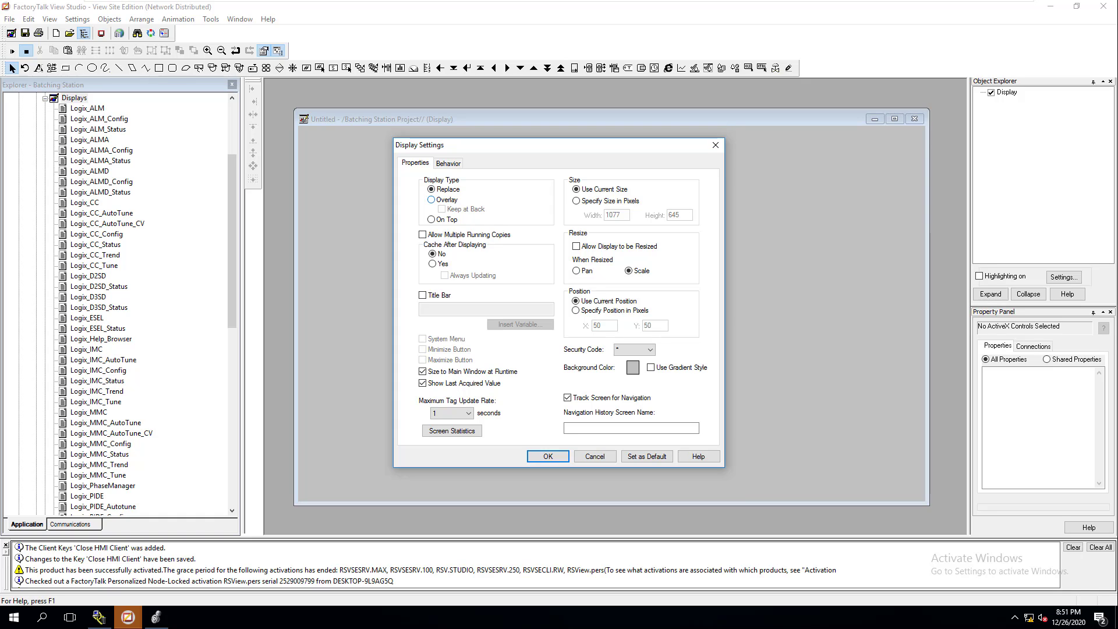
left_click(431, 199)
key("Up")
key("Return")
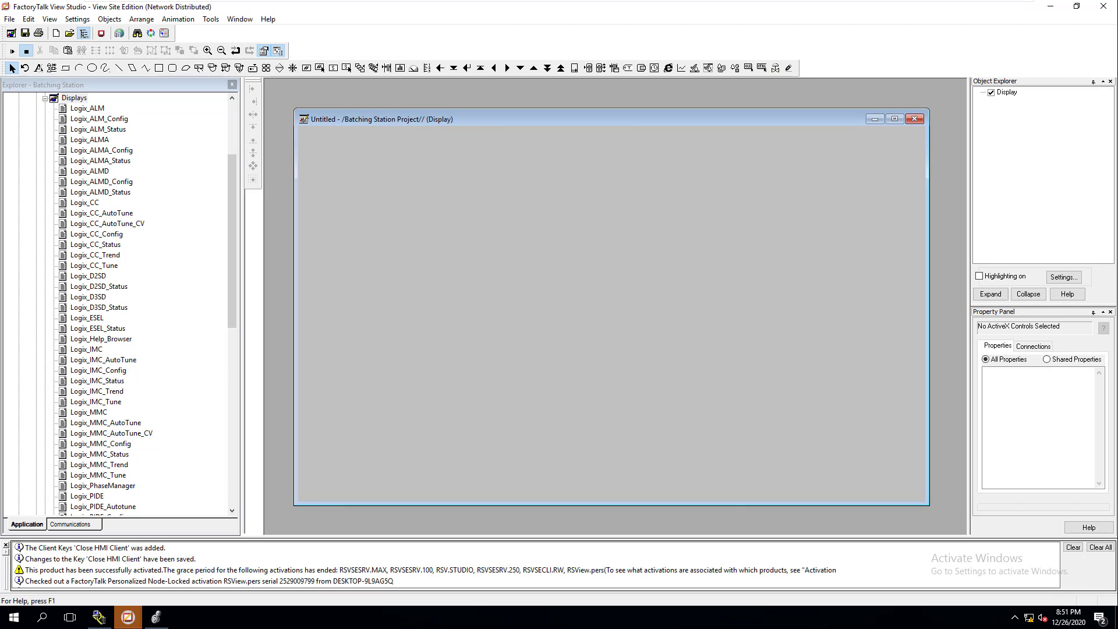
Step: Open the Logix_CC display and inspect its global object group and toolbar group in edit mode
left_click(85, 202)
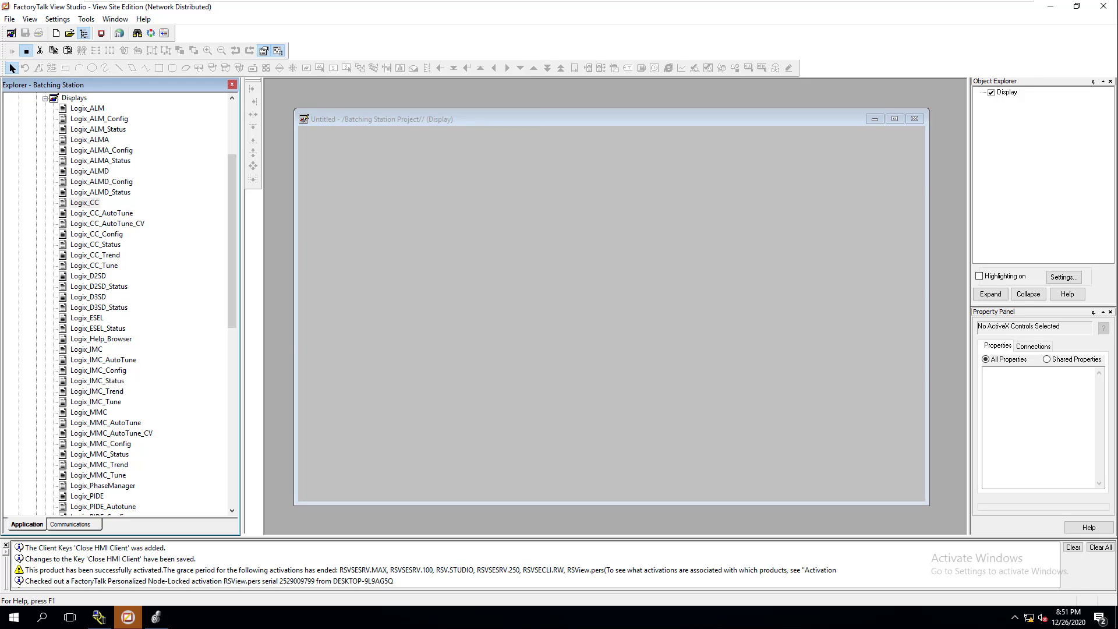
right_click(432, 126)
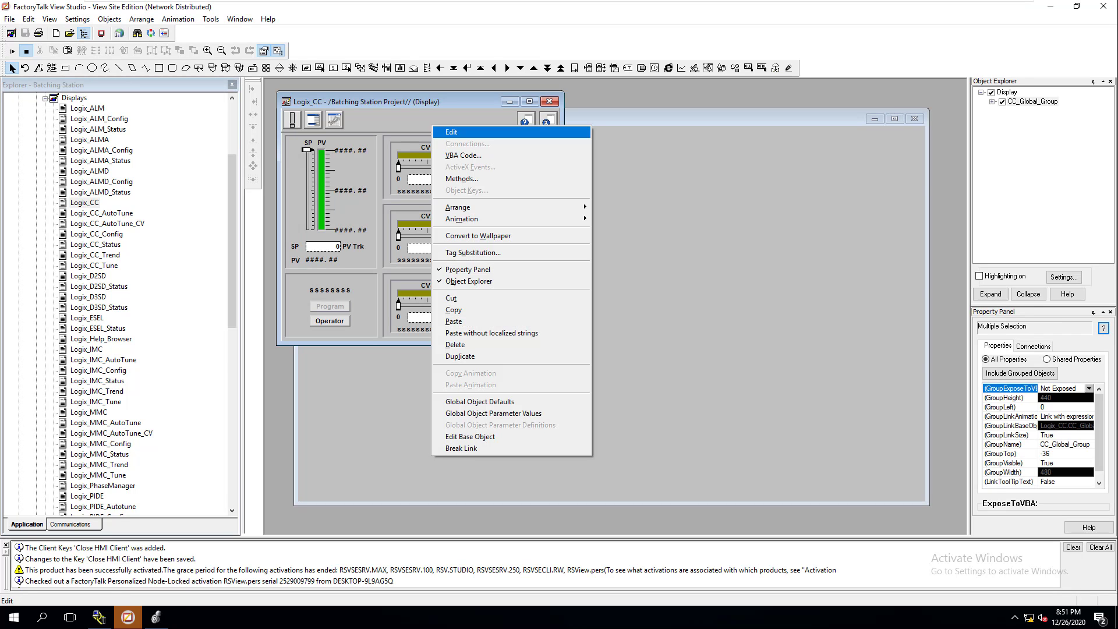
key("Escape")
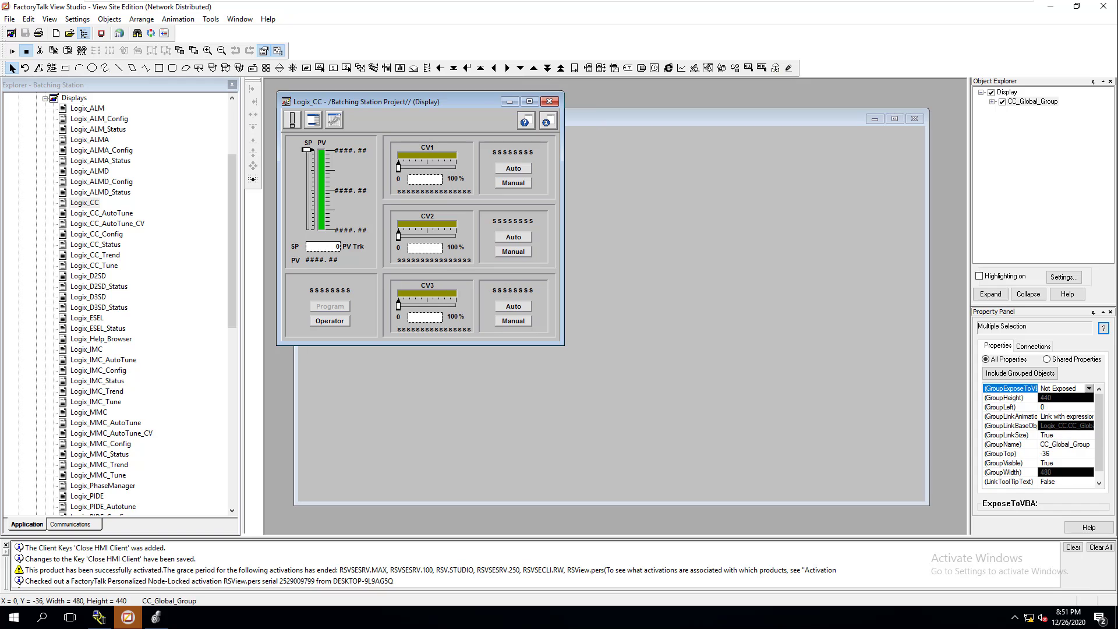
key("shift+F10")
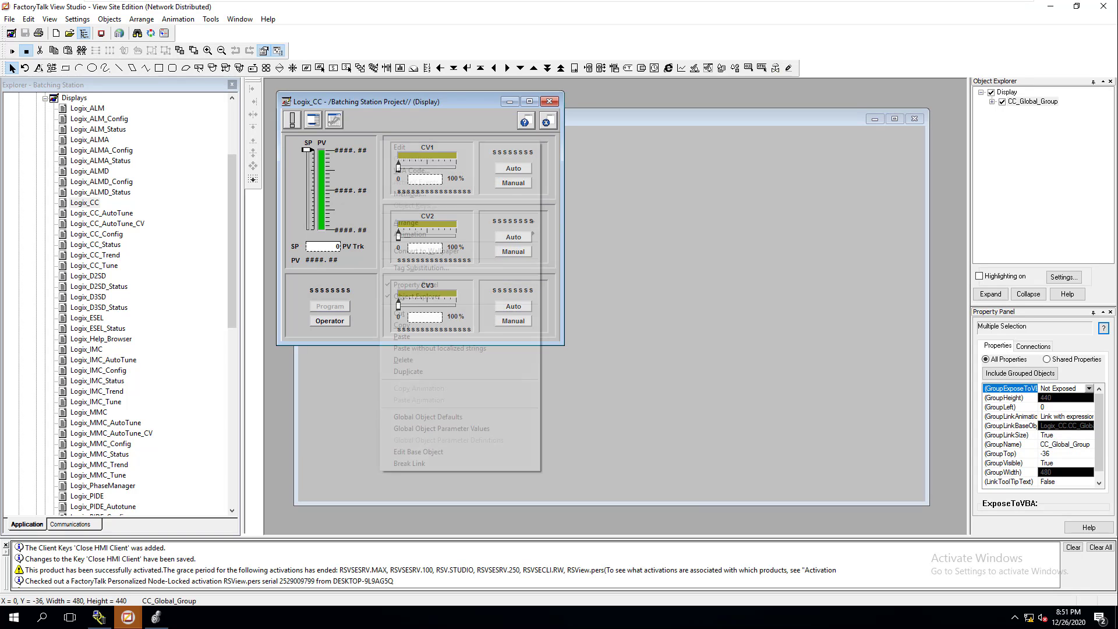
key("Return")
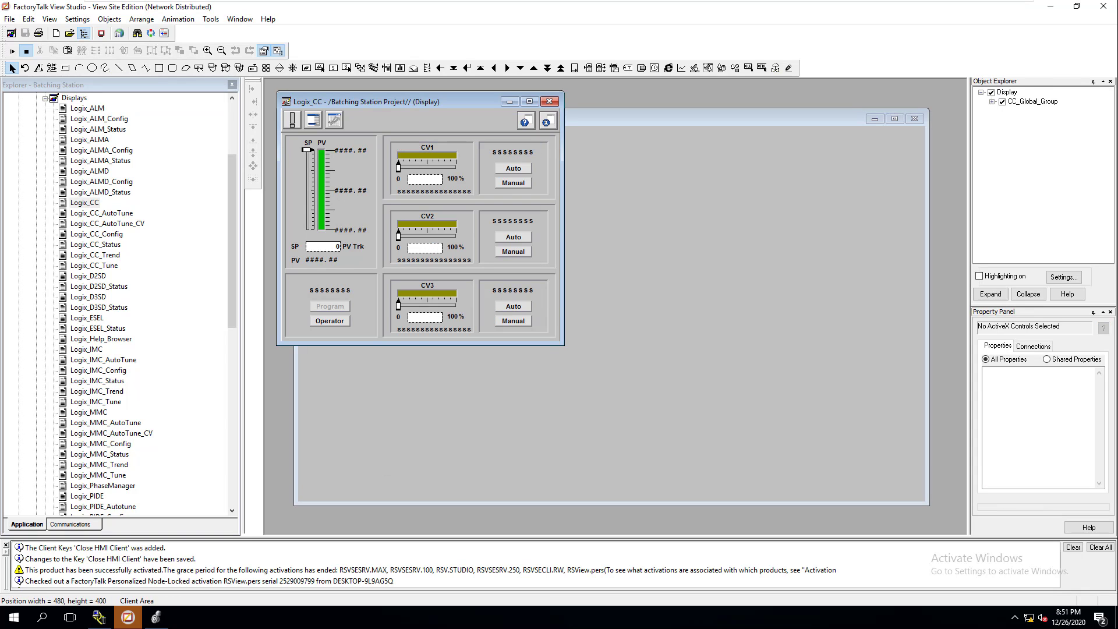
key("Down")
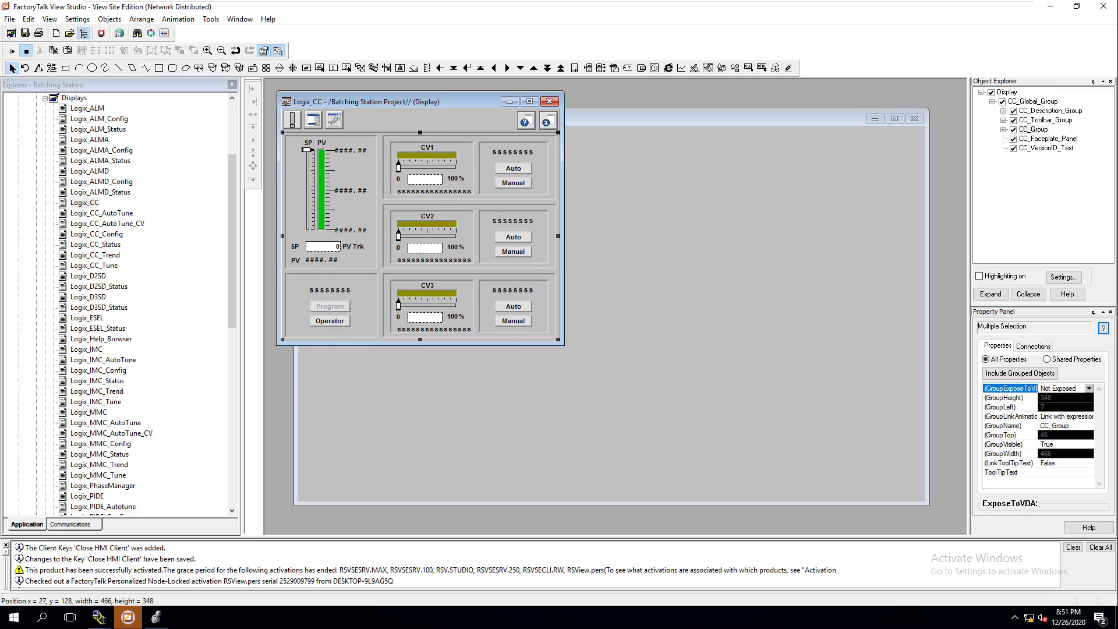
left_click(1045, 120)
right_click(390, 114)
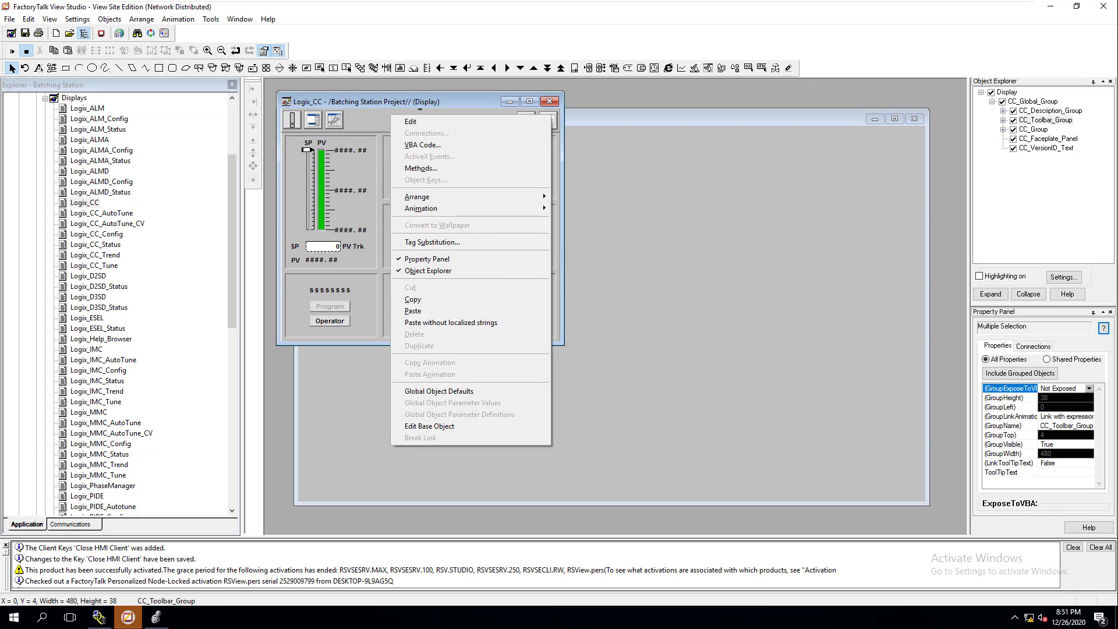
left_click(410, 120)
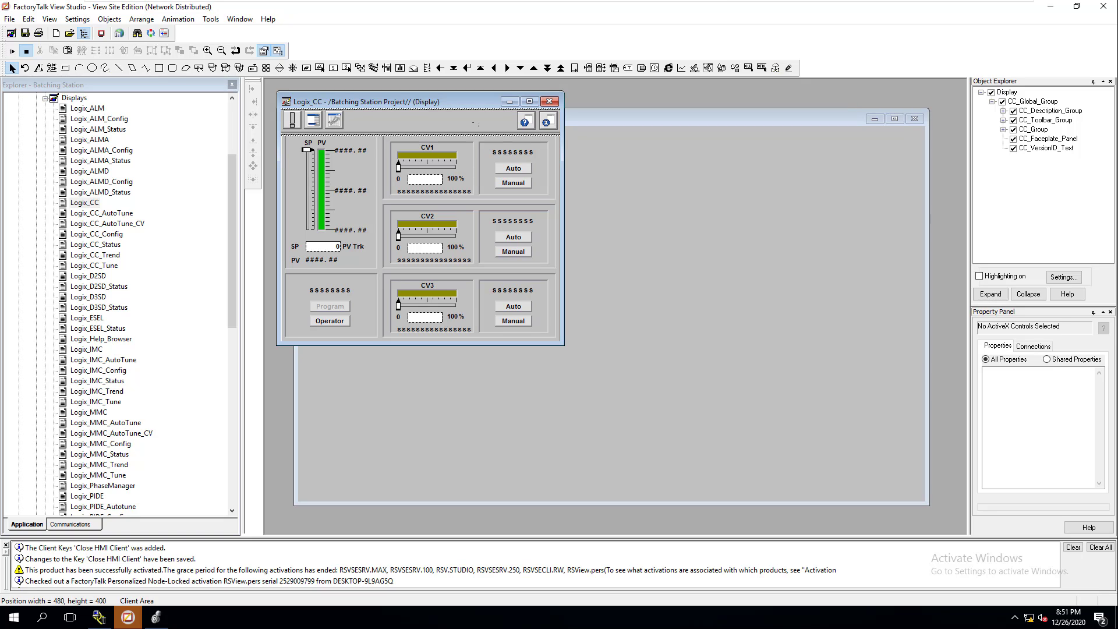
key("ctrl+z")
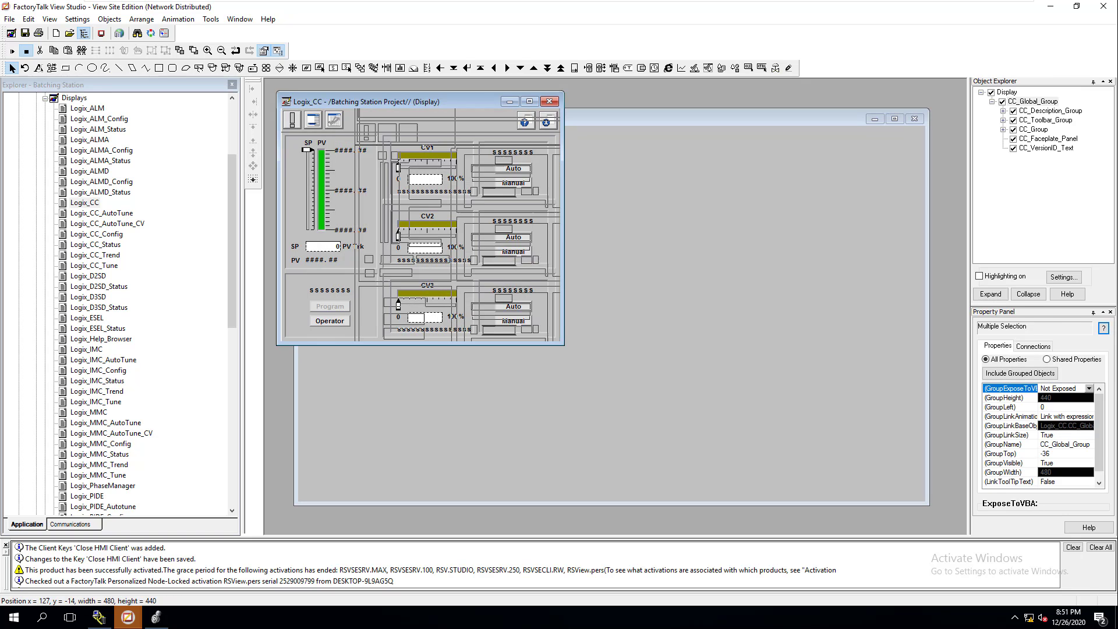
Step: Examine the Logix_CC display settings, including its display type, title bar, size and position, and close them
right_click(318, 225)
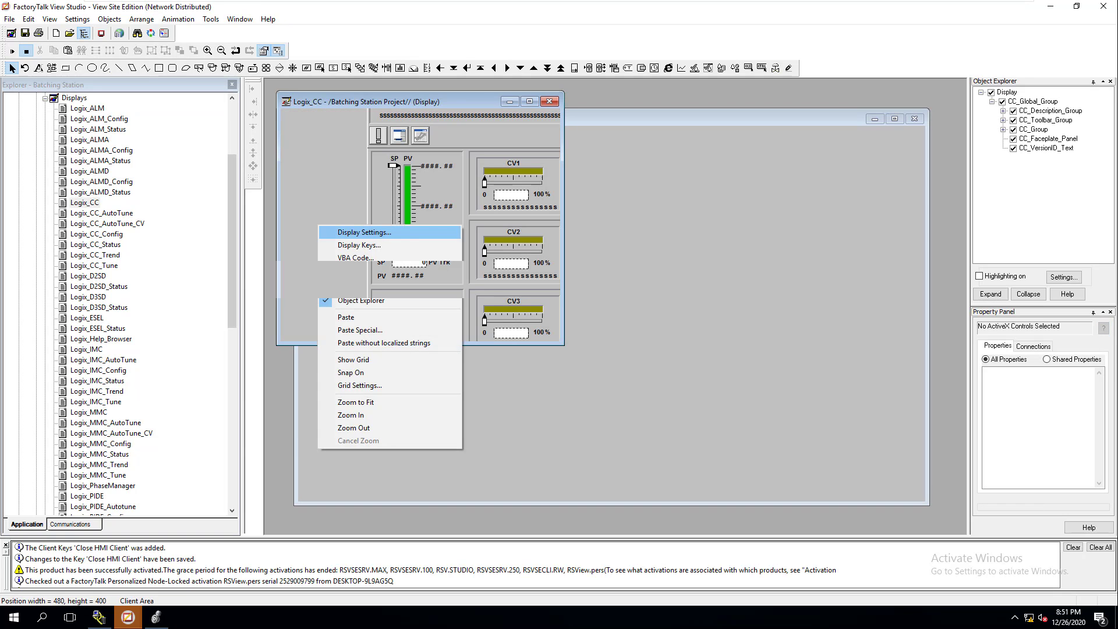
left_click(350, 232)
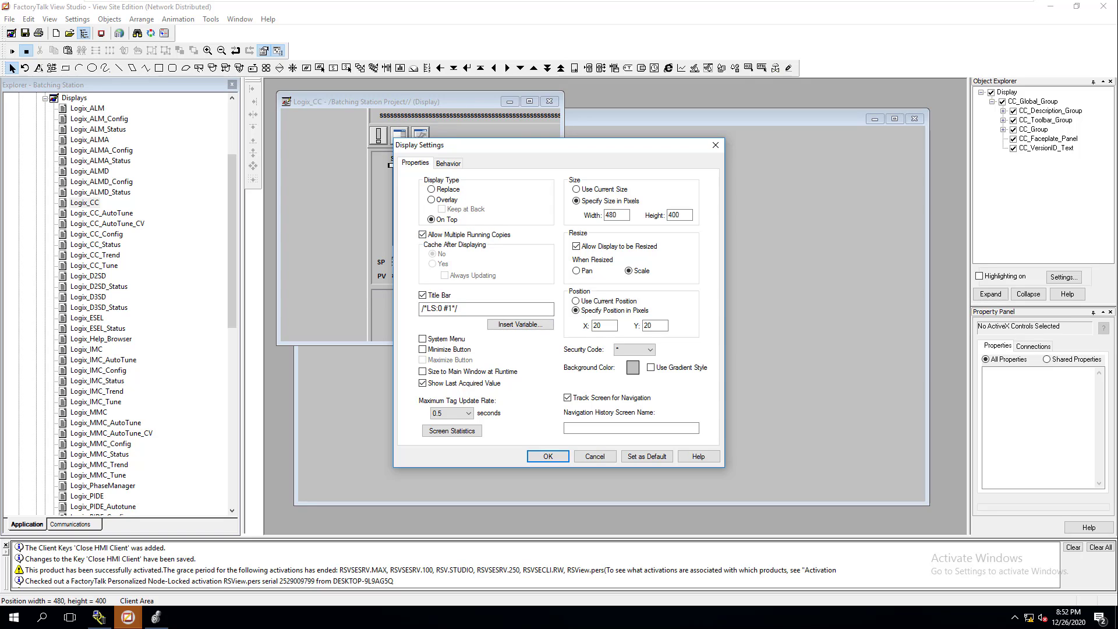
key("Tab")
key("Tab")
key("Tab")
key("Tab")
key("Tab")
key("Tab")
key("Return")
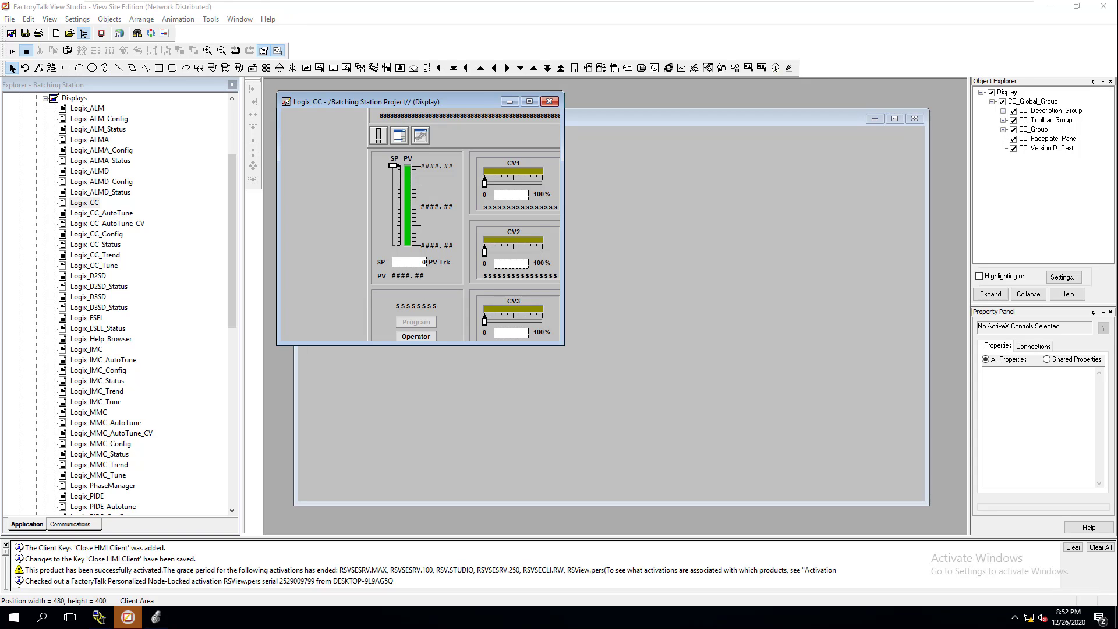
Step: Close the Logix_CC display without saving its changes, reopen it to check its layout and close it again
left_click(549, 102)
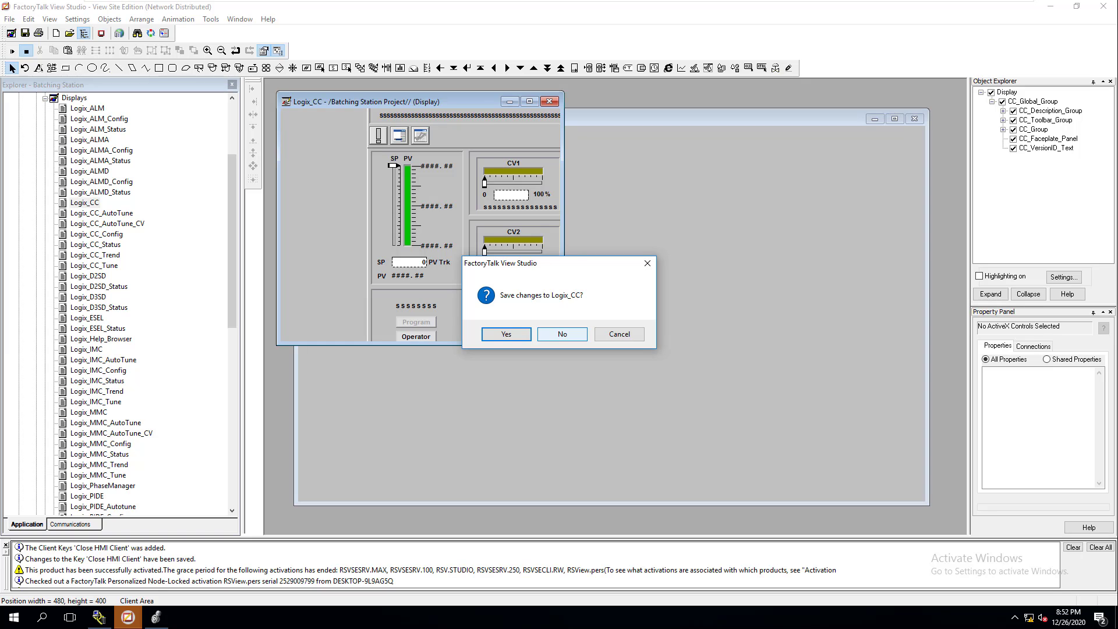
left_click(562, 333)
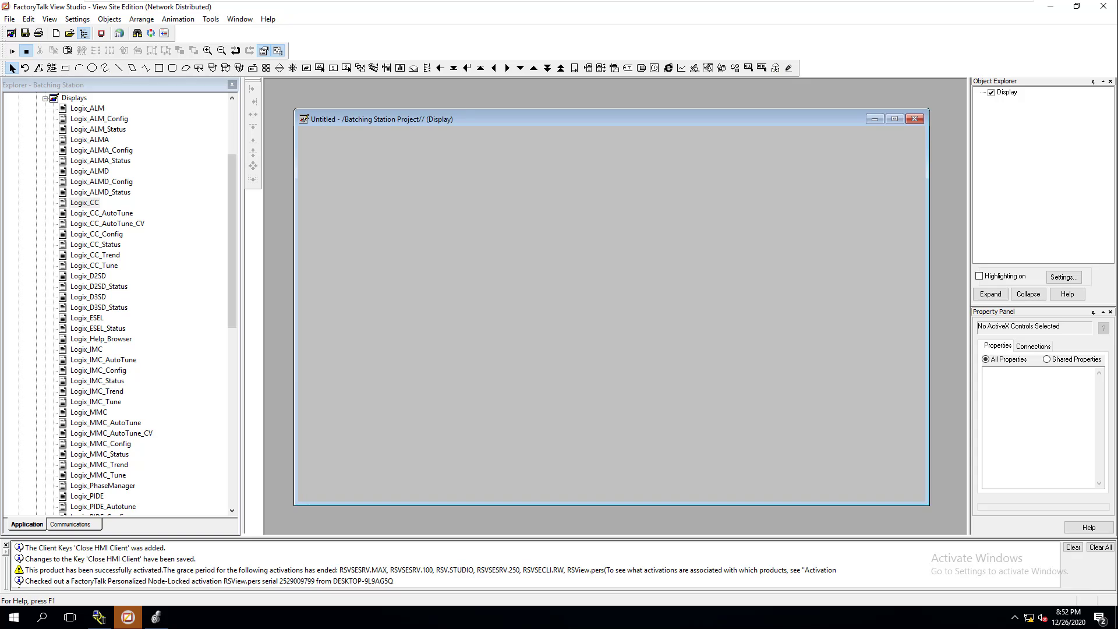
double_click(84, 202)
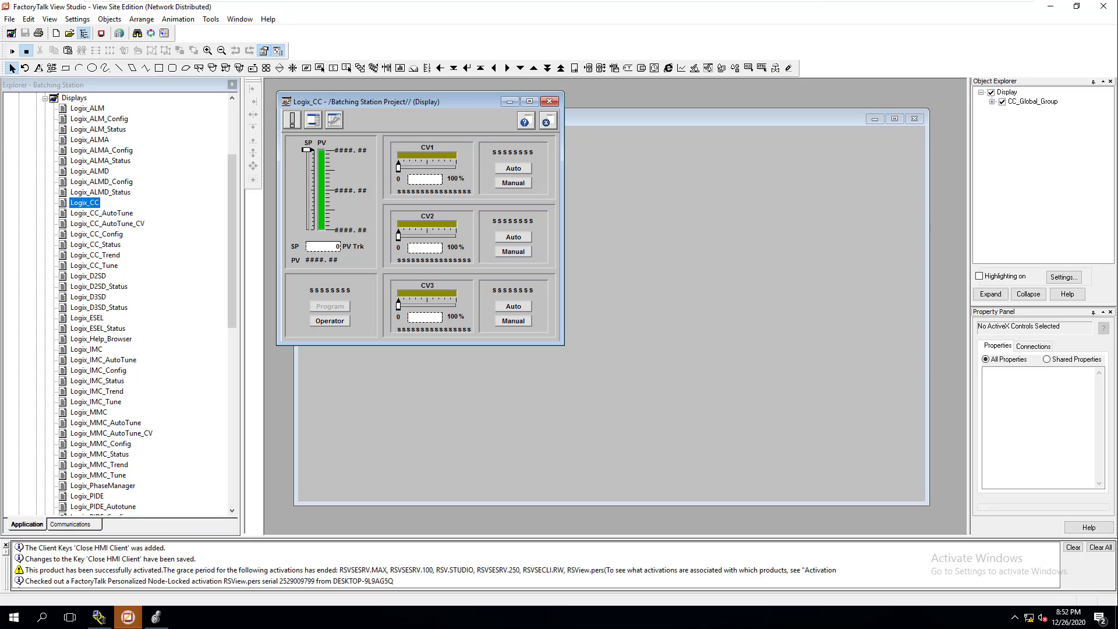
left_click(549, 101)
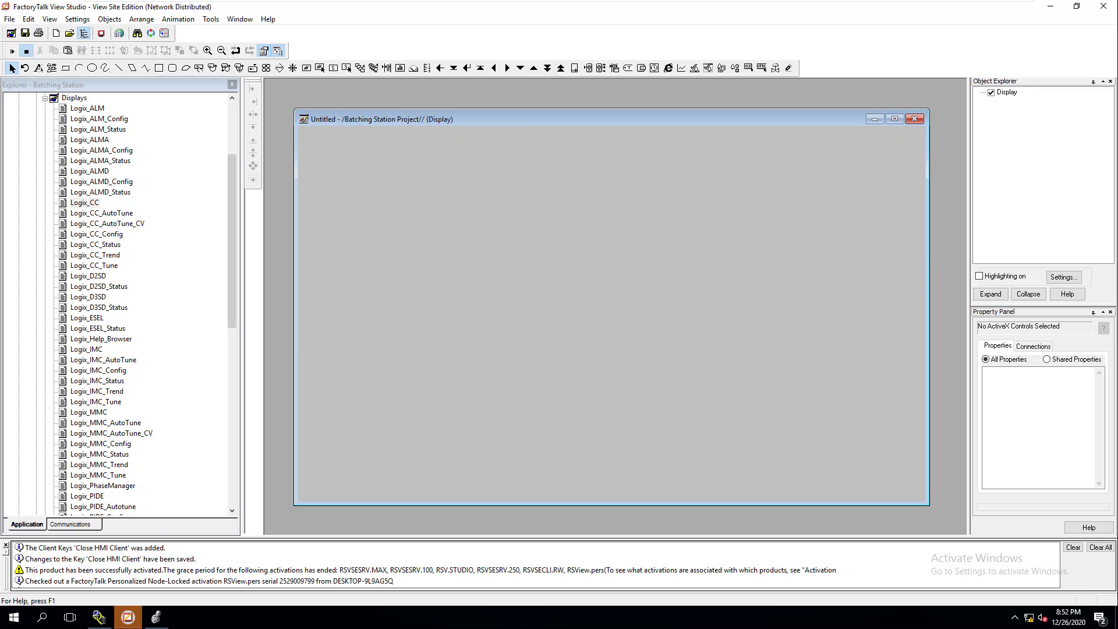
Step: Open the untitled display's settings and view the available security codes without changing the selection
right_click(450, 181)
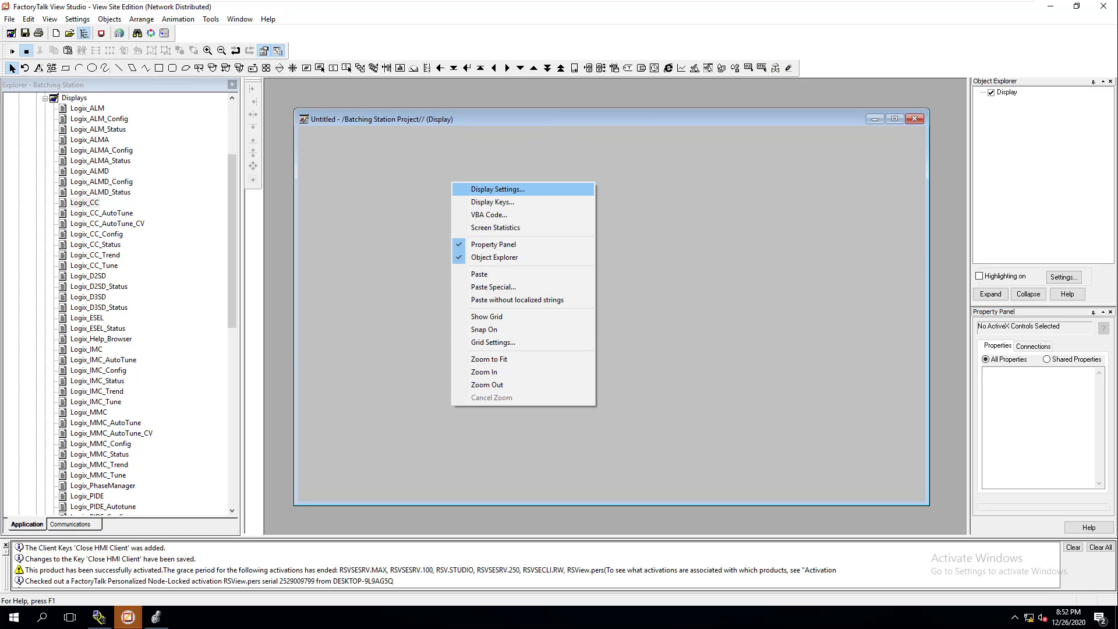
left_click(477, 190)
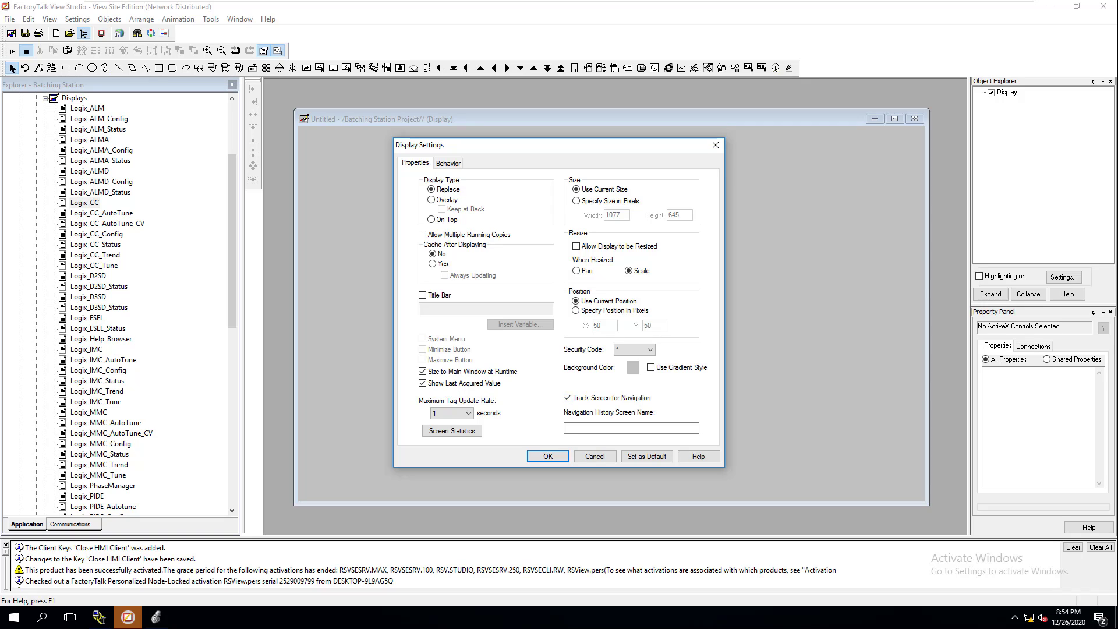
left_click(635, 349)
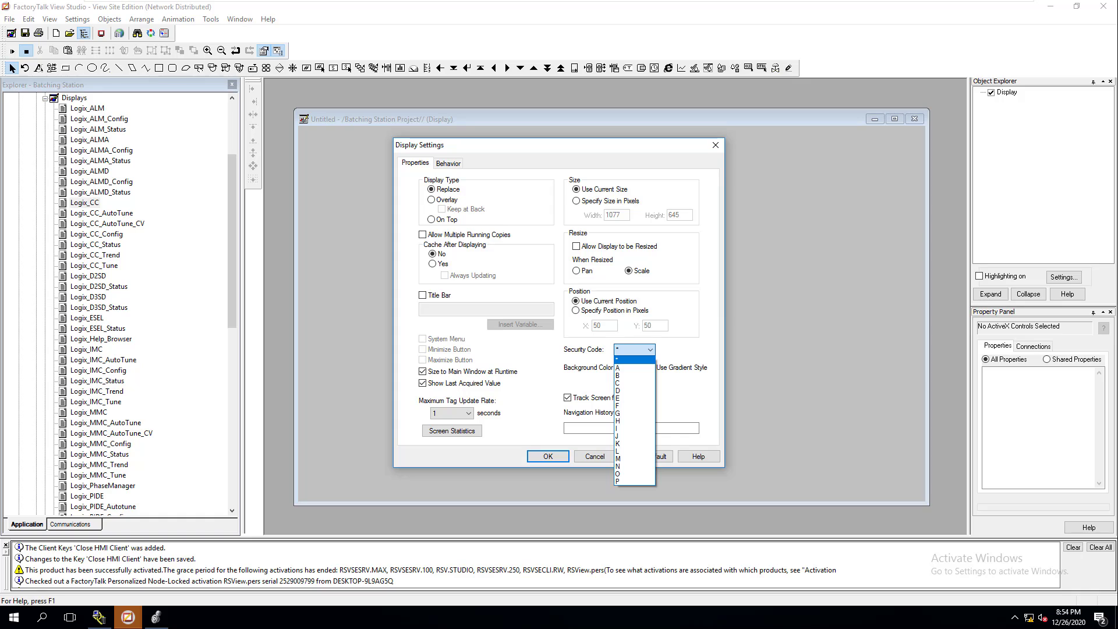
key("Escape")
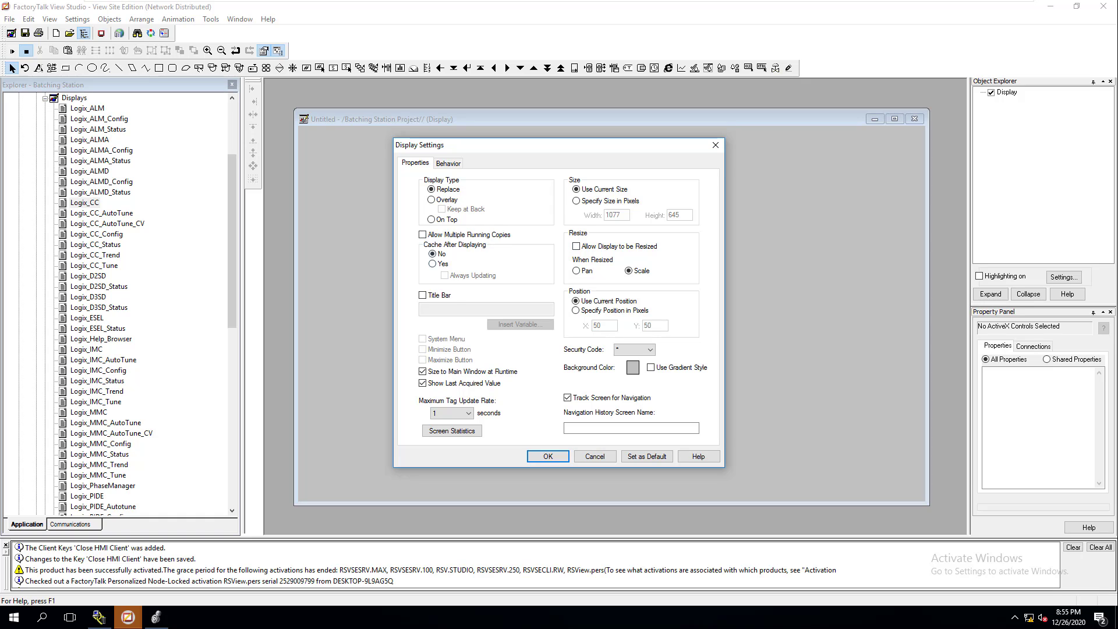
Step: Review the display's behavior settings and the commands available for startup, cancel the command selection and accept the display settings
key("ctrl+Tab")
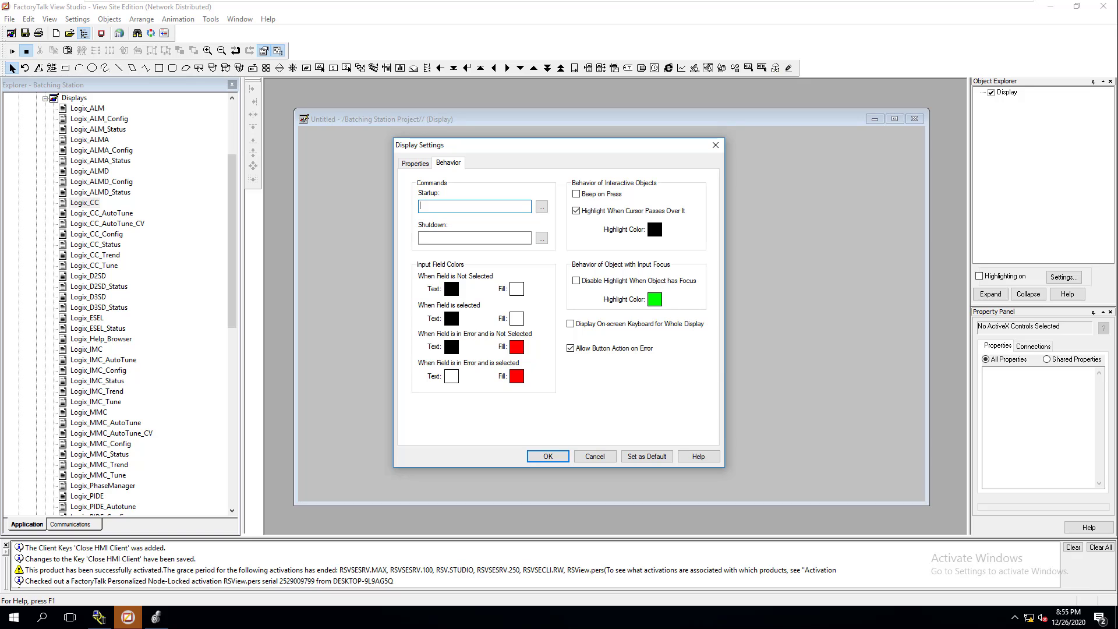
left_click(474, 237)
left_click(541, 206)
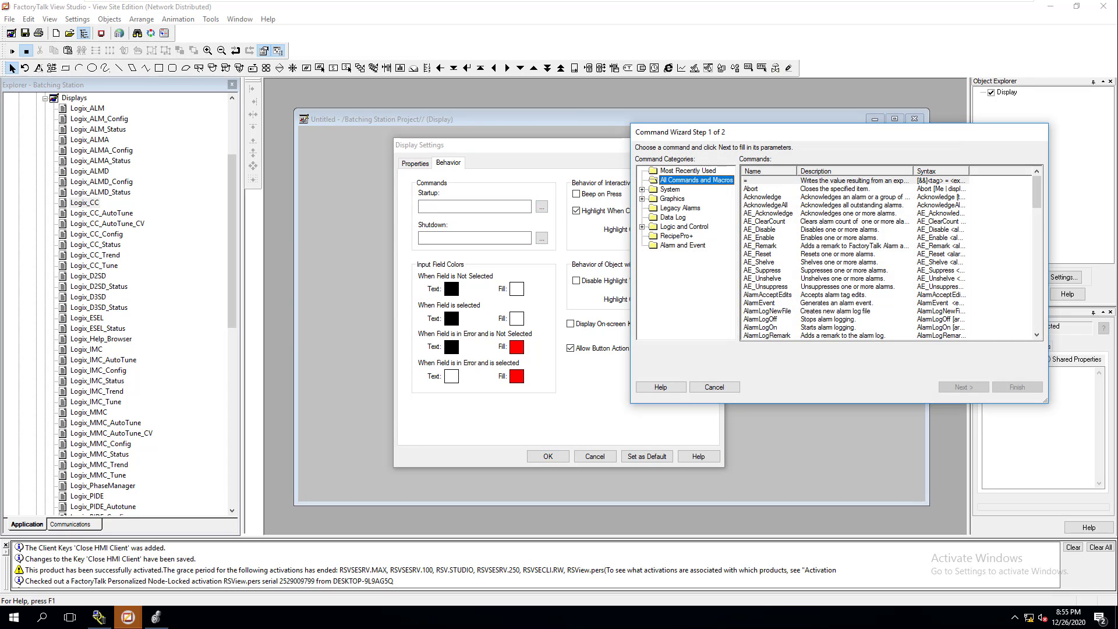
left_click(714, 387)
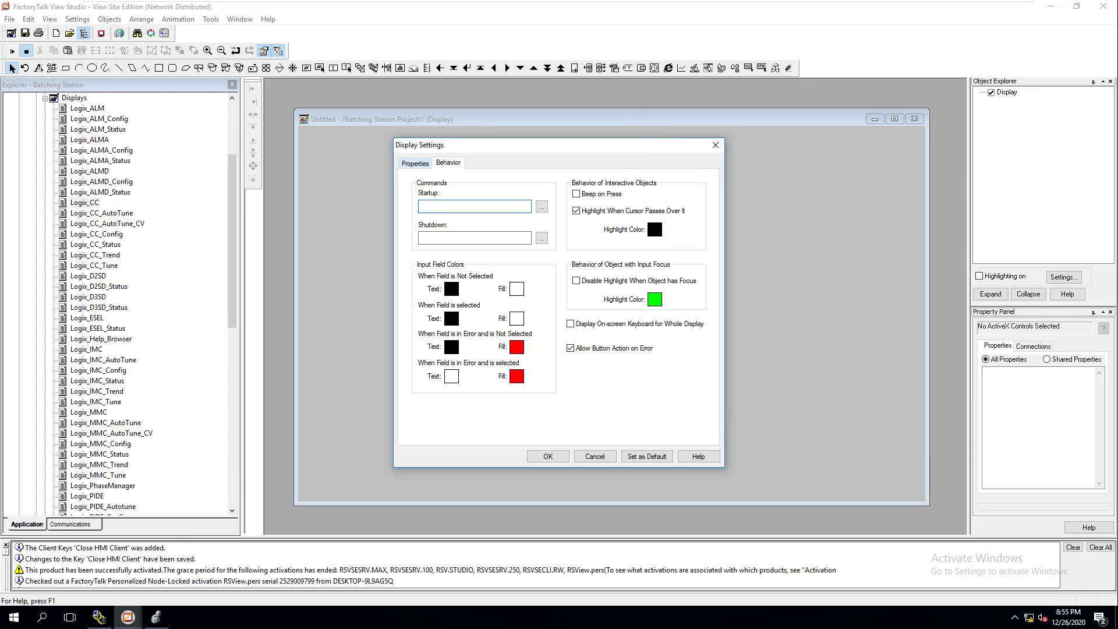
left_click(416, 163)
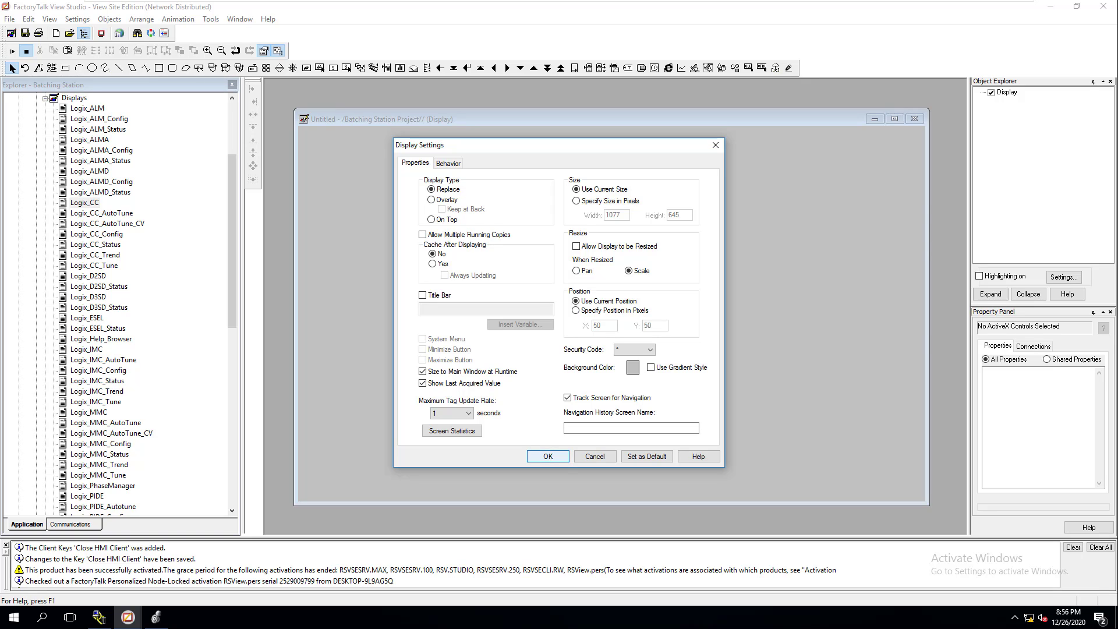
key("Return")
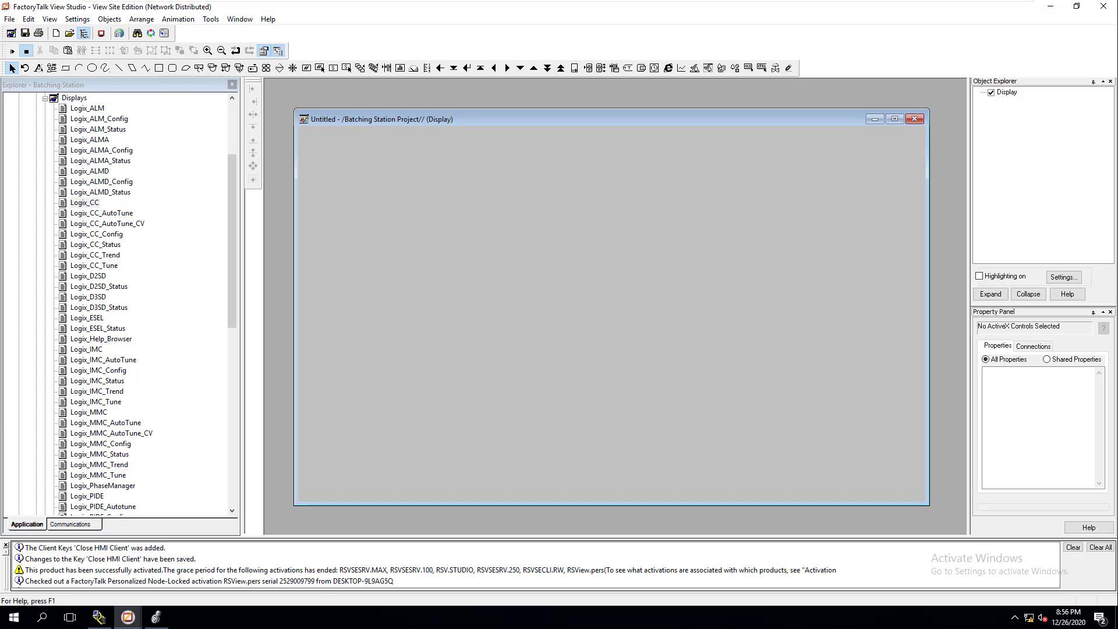